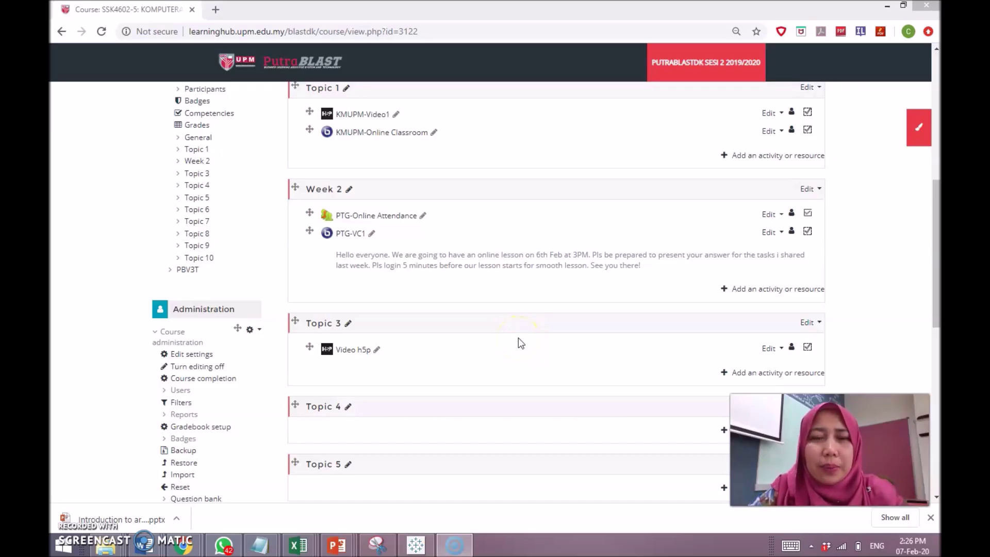
- Add a new BigBlueButtonBN activity to Week 2 of the course
{"action": "left_click", "coordinate": [918, 231]}
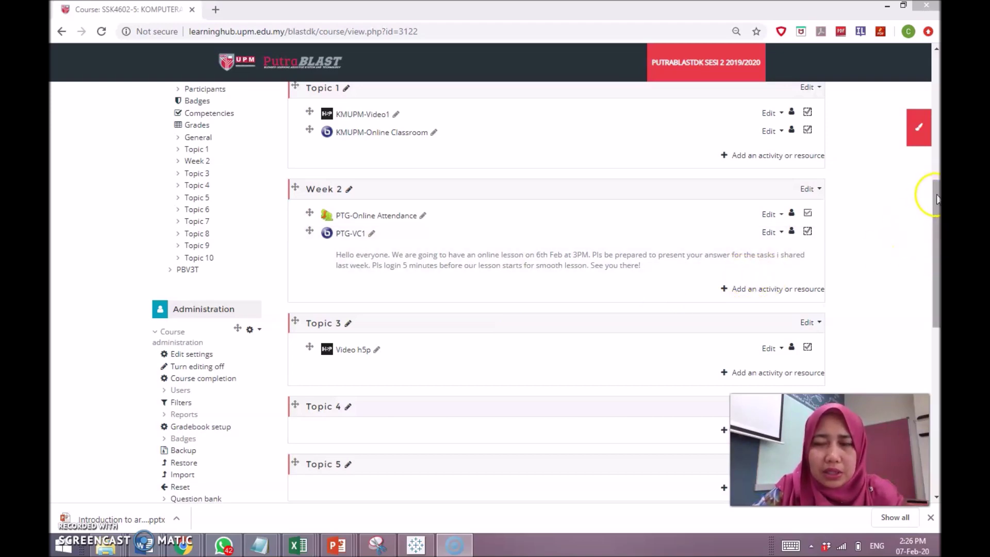
{"action": "left_click_drag", "start_coordinate": [937, 195], "coordinate": [938, 155]}
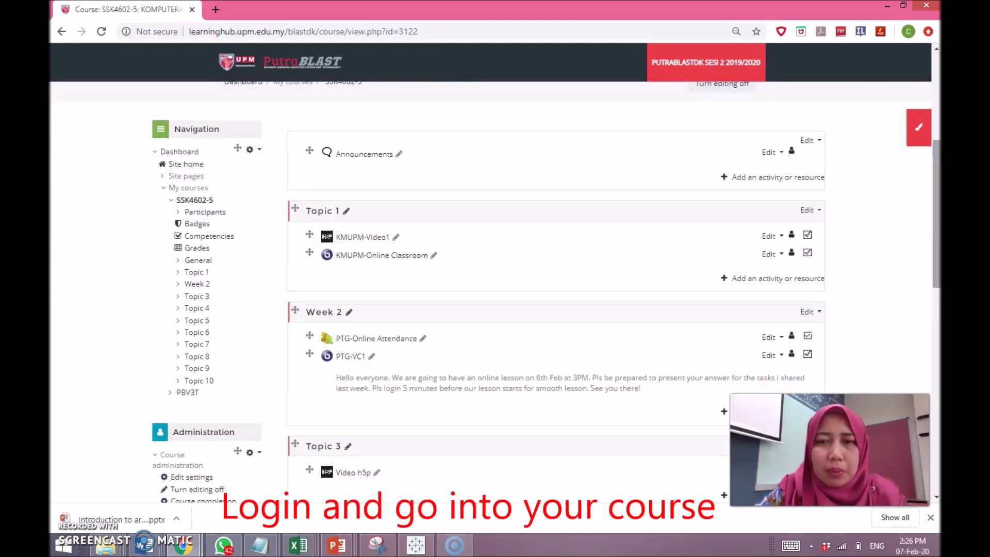
{"action": "left_click_drag", "start_coordinate": [936, 159], "coordinate": [939, 188]}
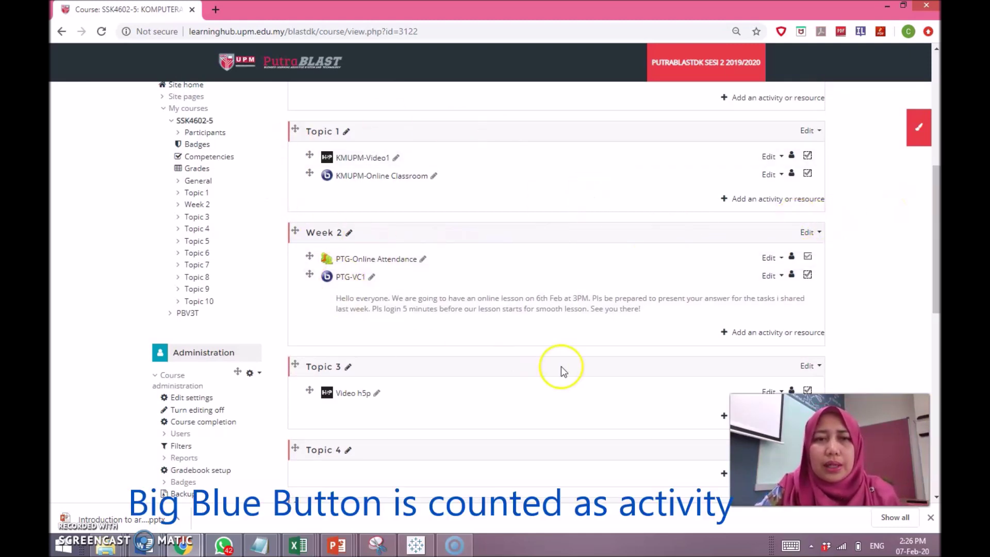
{"action": "left_click_drag", "start_coordinate": [937, 212], "coordinate": [938, 115]}
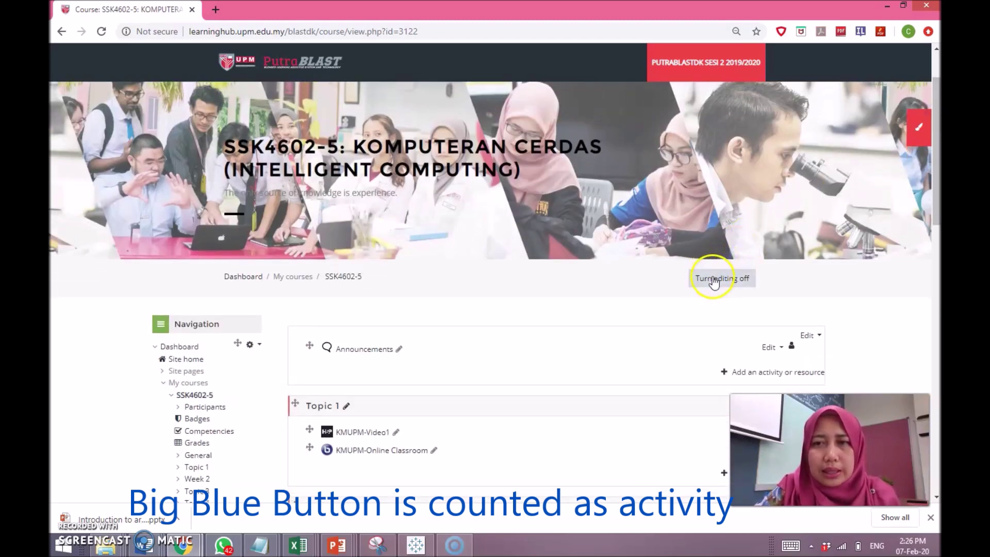
{"action": "left_click_drag", "start_coordinate": [937, 120], "coordinate": [938, 222]}
{"action": "left_click", "coordinate": [770, 287]}
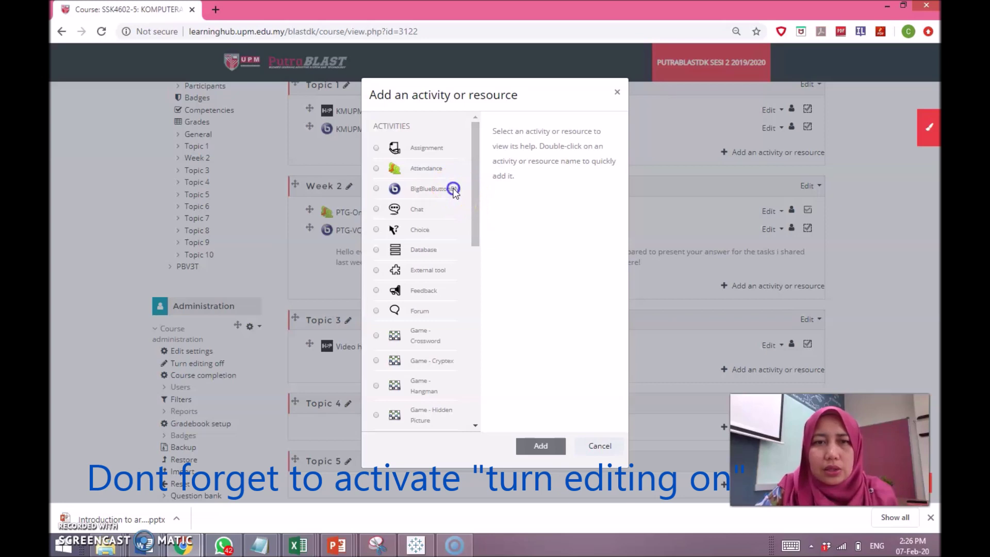
{"action": "left_click", "coordinate": [453, 191]}
{"action": "left_click", "coordinate": [536, 447]}
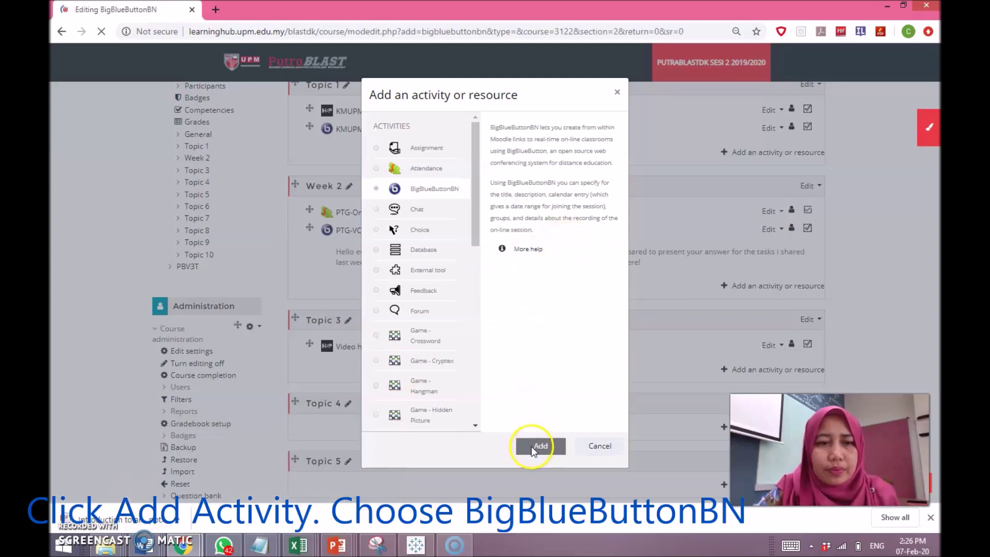
- Review the Instance type choices, leave them unchanged, and start entering the classroom name
{"action": "scroll", "coordinate": [470, 317], "scroll_direction": "down", "scroll_amount": 3}
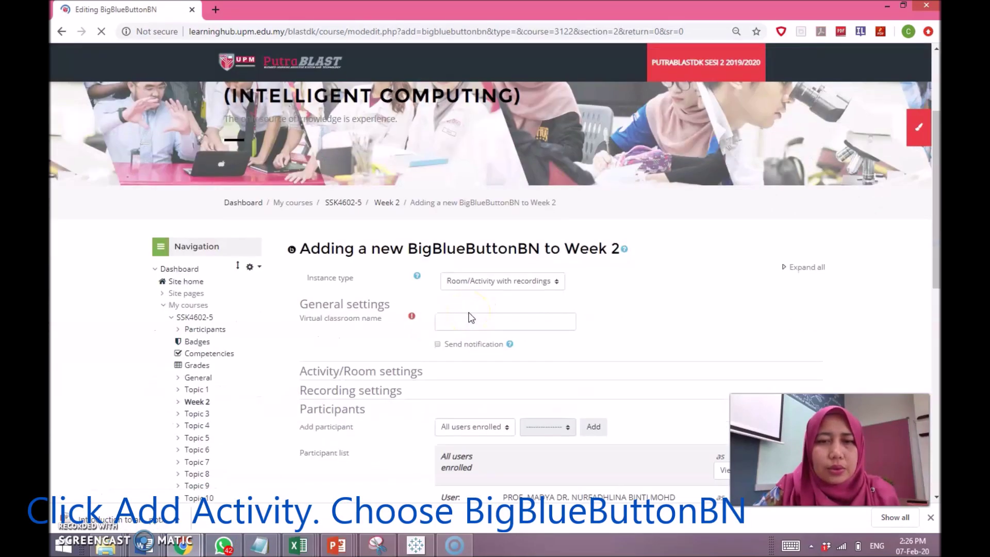
{"action": "left_click", "coordinate": [484, 282]}
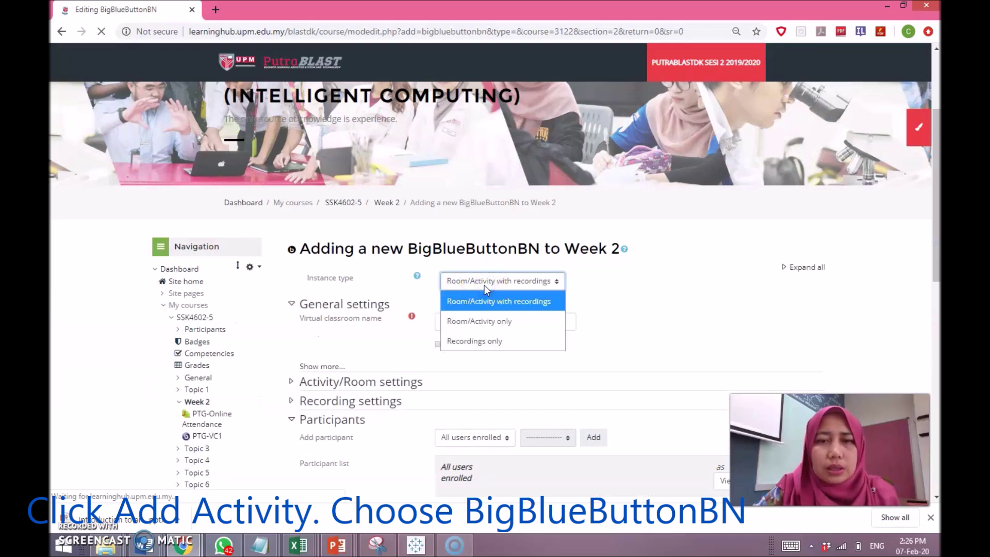
{"action": "scroll", "coordinate": [484, 286], "scroll_direction": "down", "scroll_amount": 2}
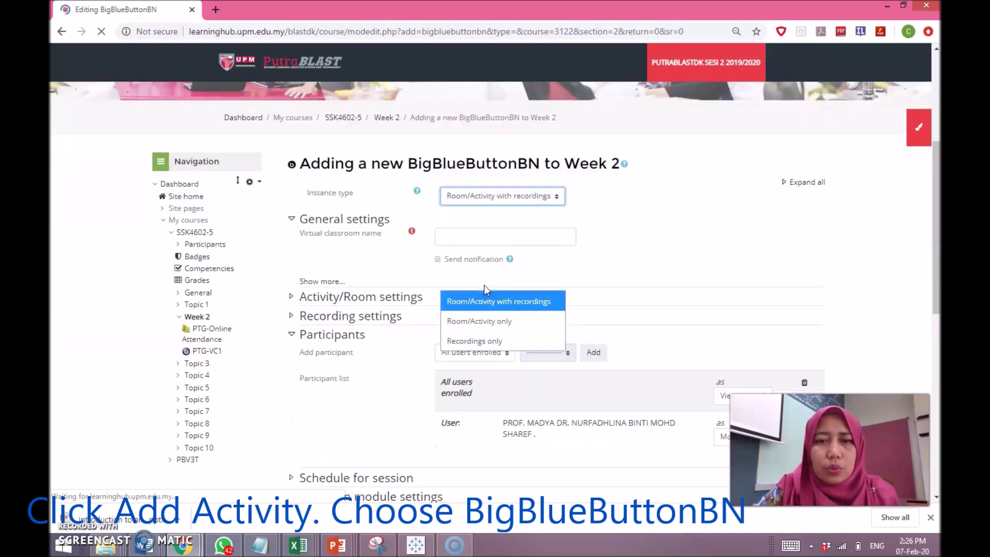
{"action": "left_click", "coordinate": [534, 196]}
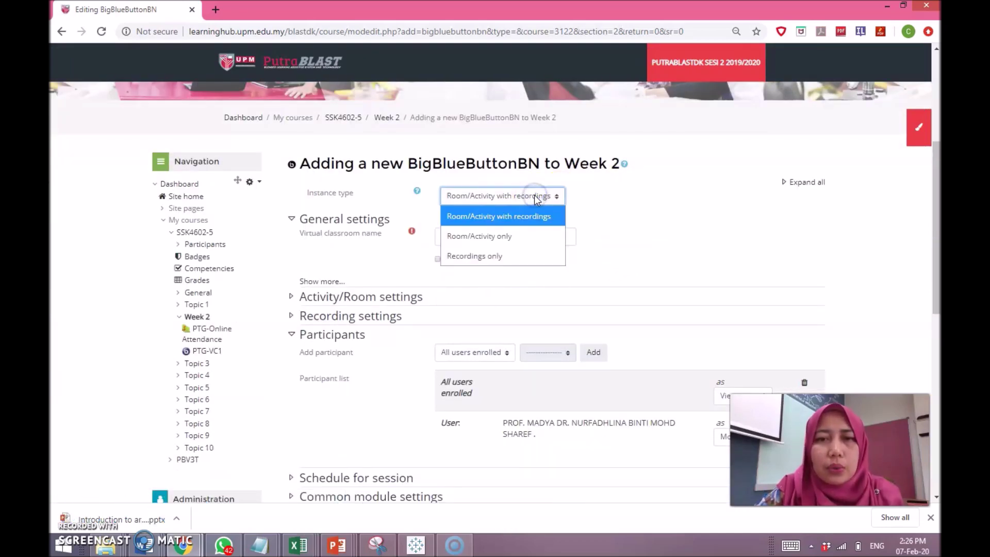
{"action": "left_click", "coordinate": [605, 193]}
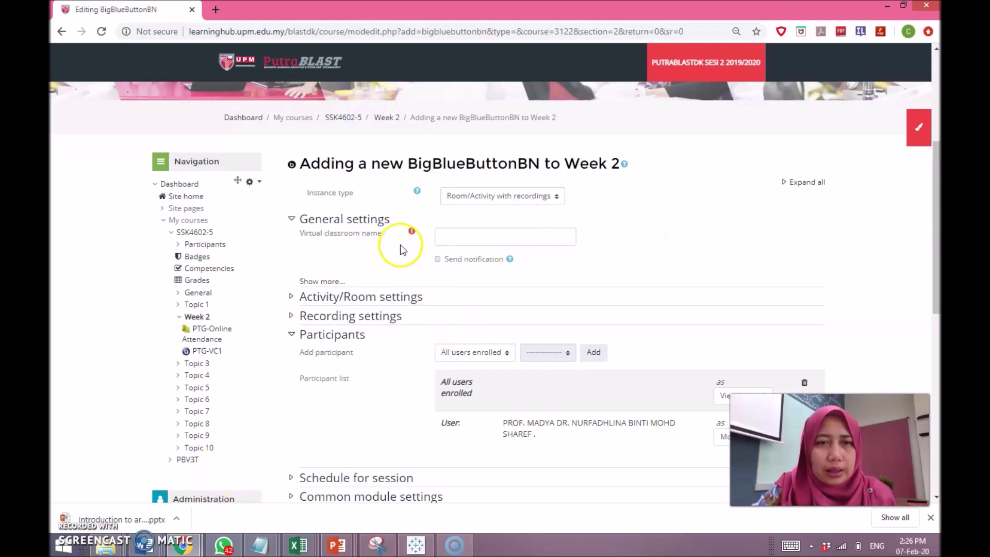
{"action": "left_click", "coordinate": [449, 242]}
- Name the session 'Virtual Classroom' and paste the Notepad announcement as its description
{"action": "type", "text": "Virtual Classroom"}
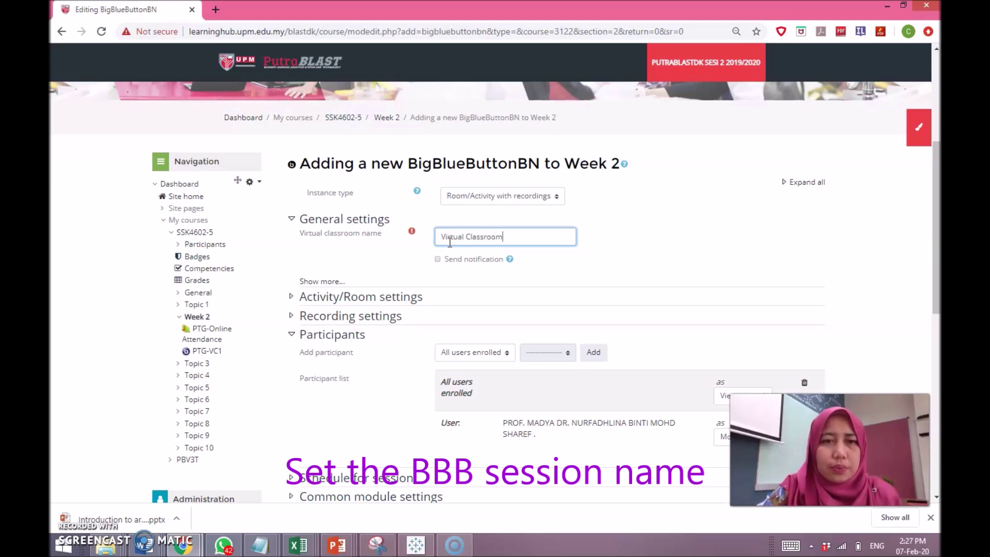
{"action": "left_click", "coordinate": [326, 281]}
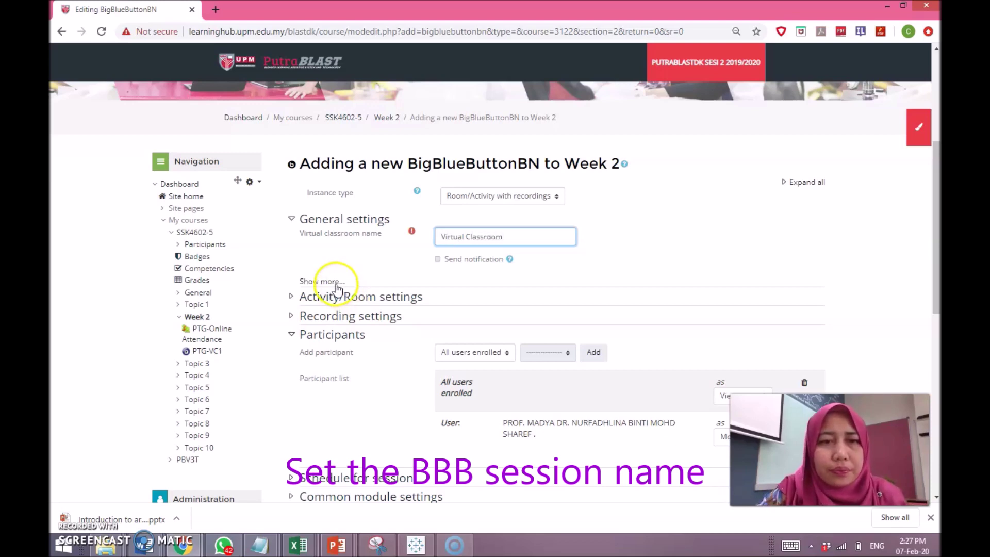
{"action": "left_click", "coordinate": [375, 283]}
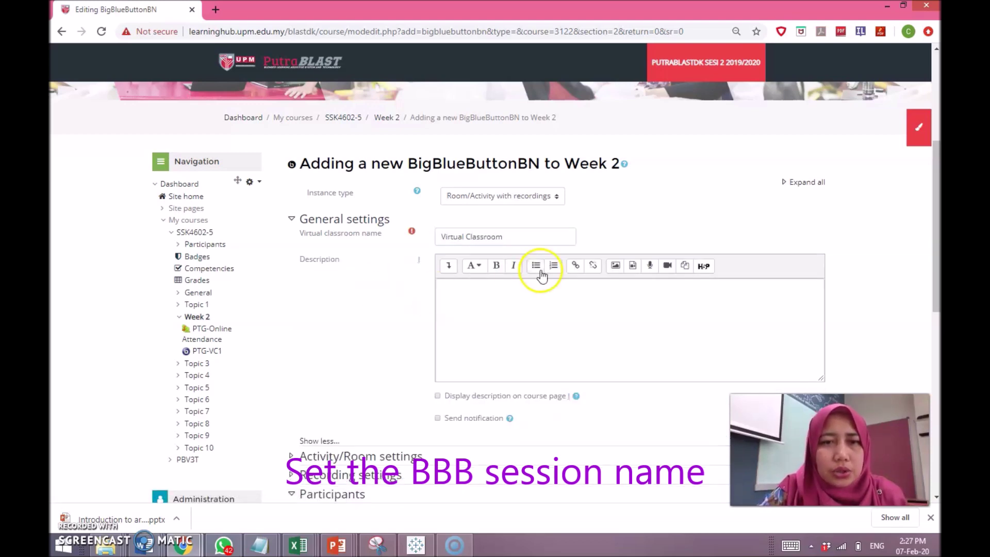
{"action": "left_click", "coordinate": [498, 314]}
{"action": "left_click", "coordinate": [267, 548]}
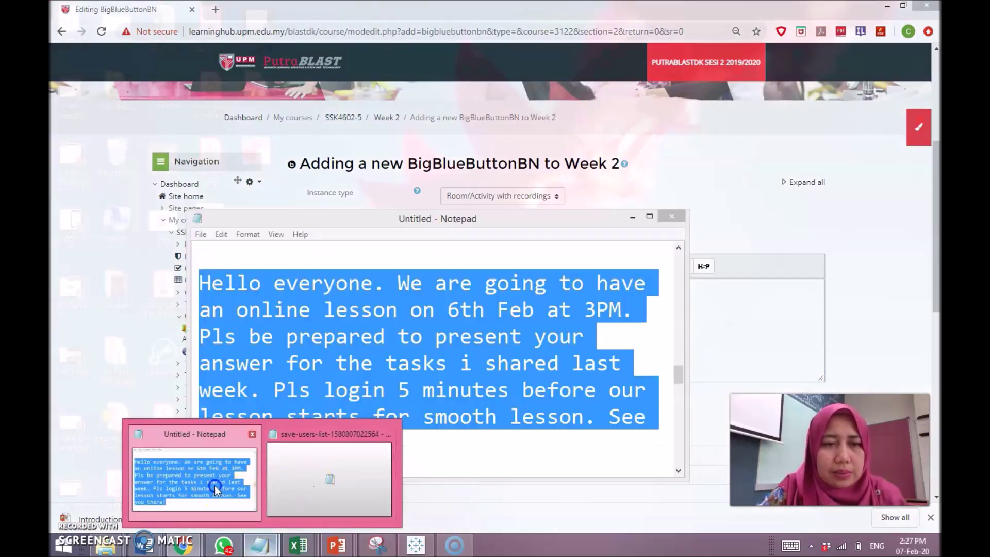
{"action": "left_click", "coordinate": [215, 485]}
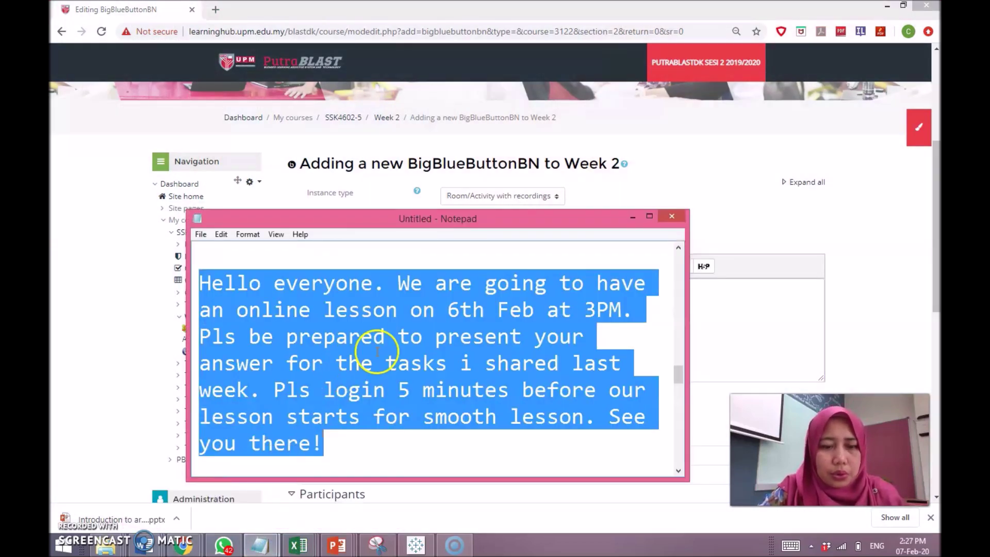
{"action": "left_click", "coordinate": [753, 291]}
{"action": "type", "text": "Hello everyone. We are going to have an online lesson on 6th Feb at 3PM. Pls be prepared to present your answer for the tasks i shared last week. Pls login 5 minutes before our lesson starts for smooth lesson. See you there!"}
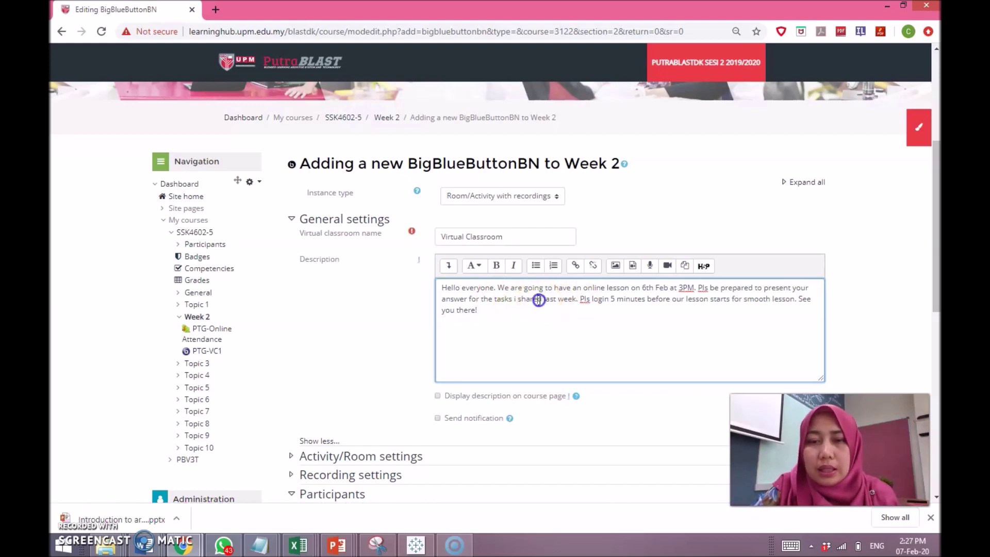
- Edit the description to add 'have assigned you' and display it on the course page
{"action": "type", "text": "have assigned "}
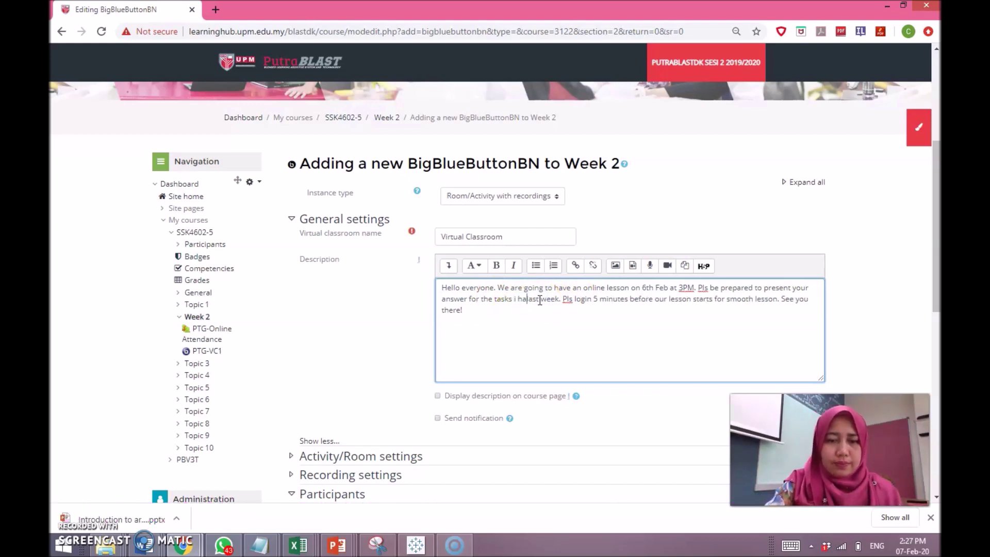
{"action": "type", "text": "you"}
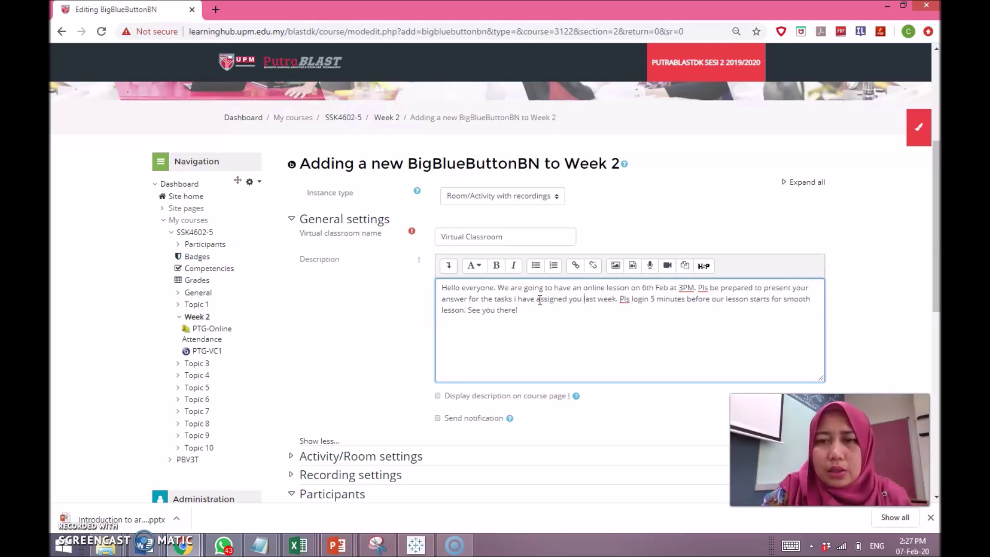
{"action": "left_click", "coordinate": [857, 294]}
{"action": "scroll", "coordinate": [825, 294], "scroll_direction": "down", "scroll_amount": 4}
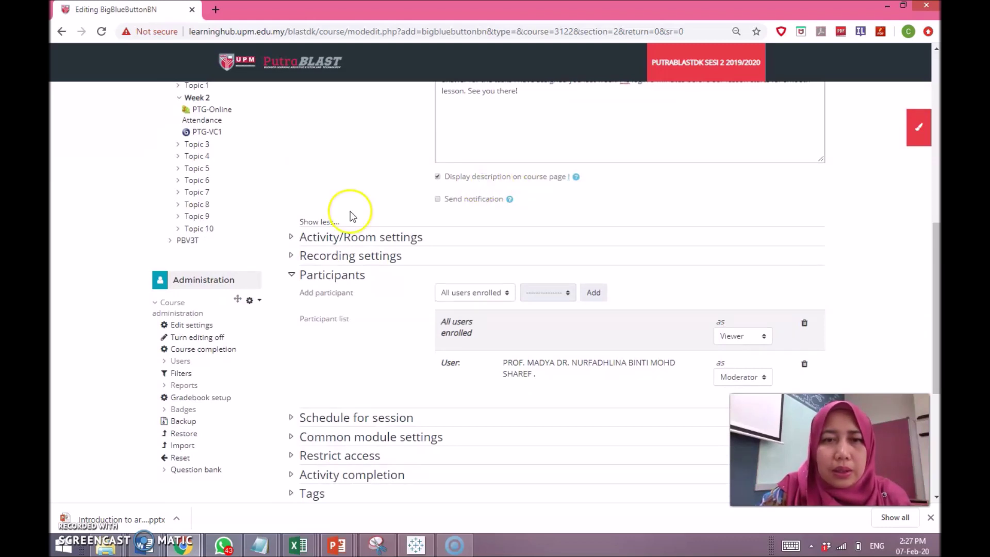
- Set the room's welcome message to 'Welcome! Hope to have an enjoyable lesson together'
{"action": "left_click", "coordinate": [292, 239]}
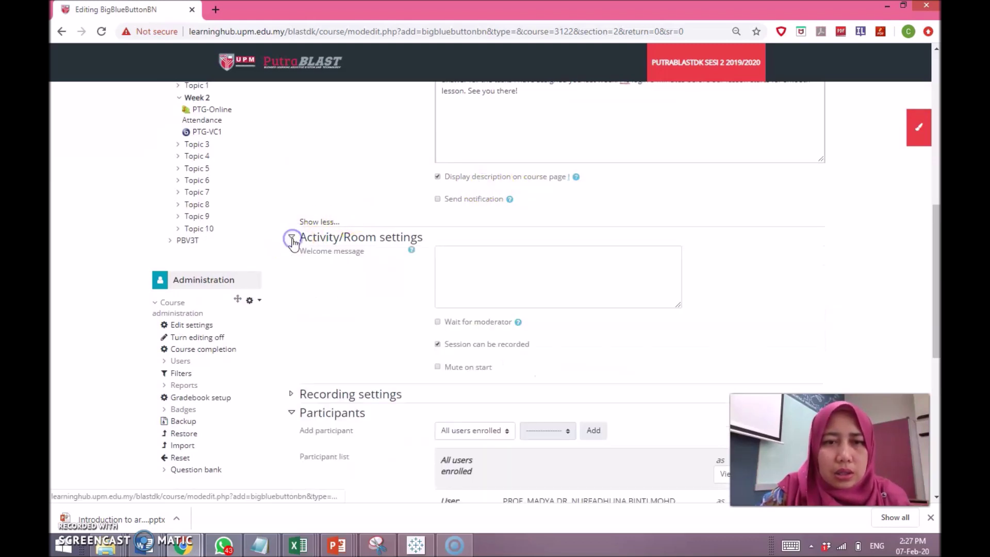
{"action": "scroll", "coordinate": [337, 298], "scroll_direction": "down", "scroll_amount": 2}
{"action": "left_click", "coordinate": [480, 170]}
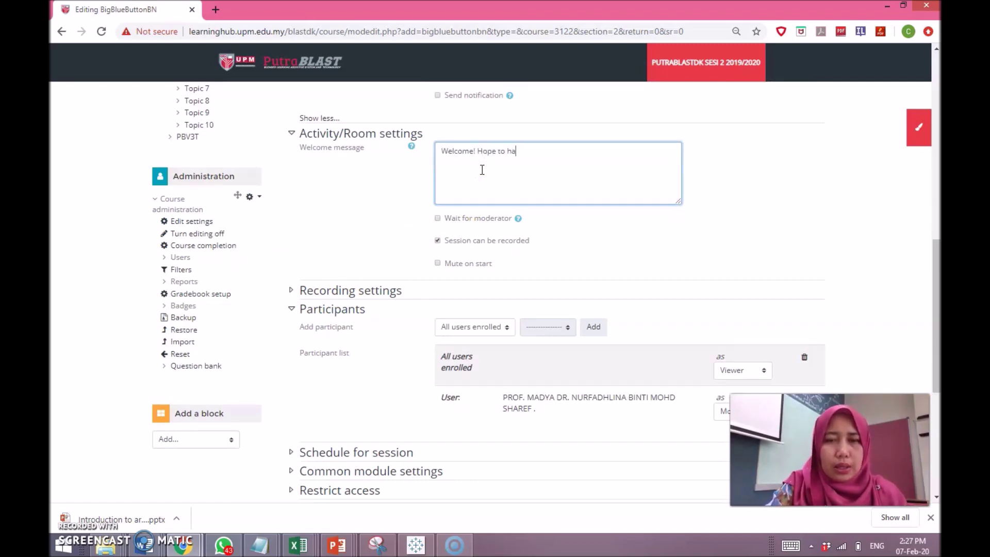
{"action": "type", "text": "Welcome! Hope to have an enjo"}
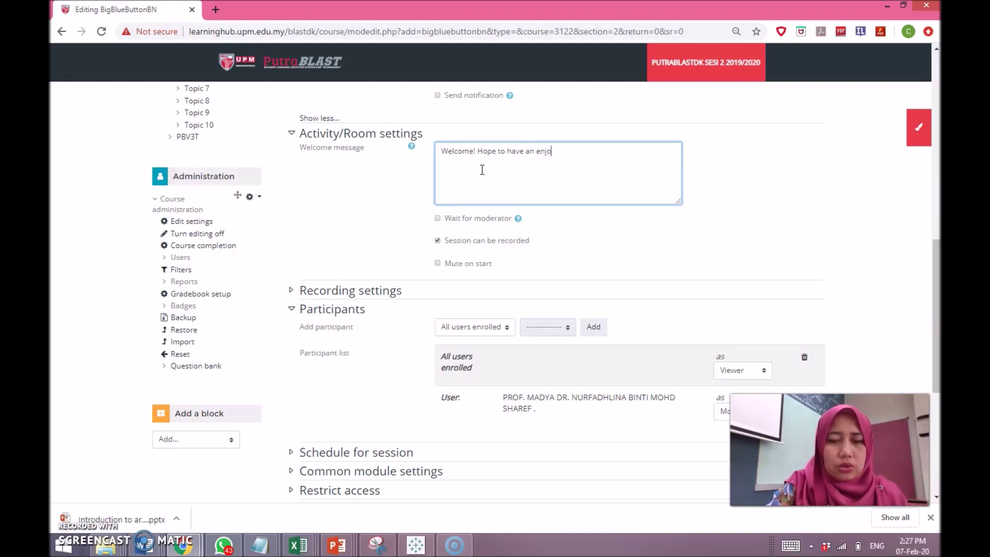
{"action": "type", "text": "yable lesson"}
{"action": "scroll", "coordinate": [482, 170], "scroll_direction": "up", "scroll_amount": 1}
{"action": "type", "text": "together"}
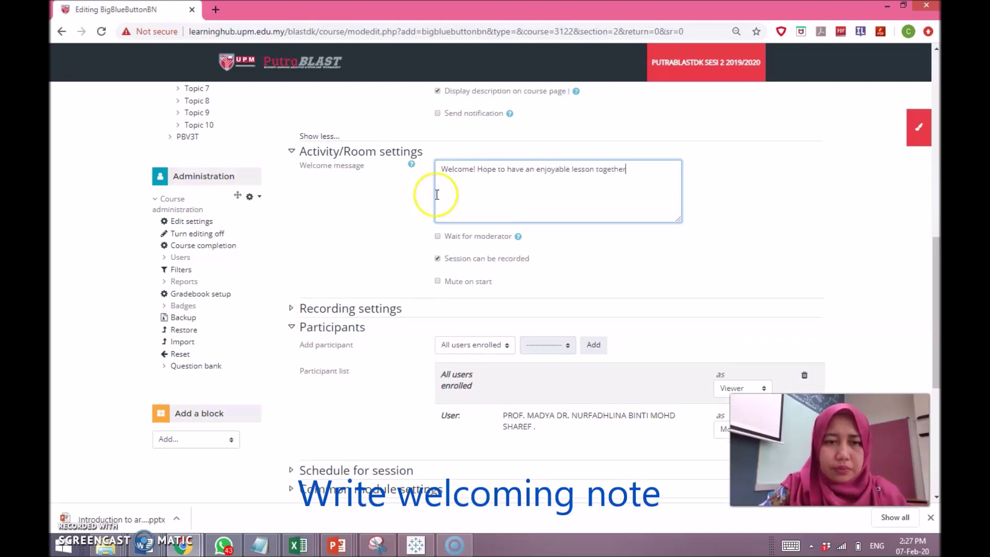
- Expand the Recording settings and session schedule sections to review their options
{"action": "left_click", "coordinate": [320, 308]}
{"action": "scroll", "coordinate": [366, 224], "scroll_direction": "down", "scroll_amount": 1}
{"action": "scroll", "coordinate": [366, 227], "scroll_direction": "down", "scroll_amount": 4}
{"action": "scroll", "coordinate": [367, 227], "scroll_direction": "up", "scroll_amount": 2}
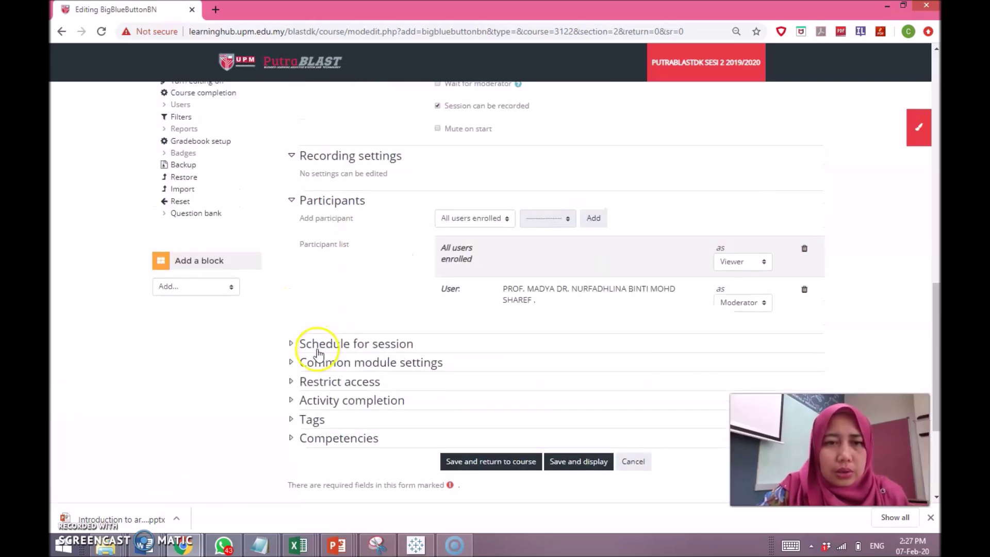
{"action": "left_click", "coordinate": [318, 345]}
- Set completion tracking to 'complete when conditions are met' with Require view, then save and display
{"action": "scroll", "coordinate": [360, 262], "scroll_direction": "down", "scroll_amount": 2}
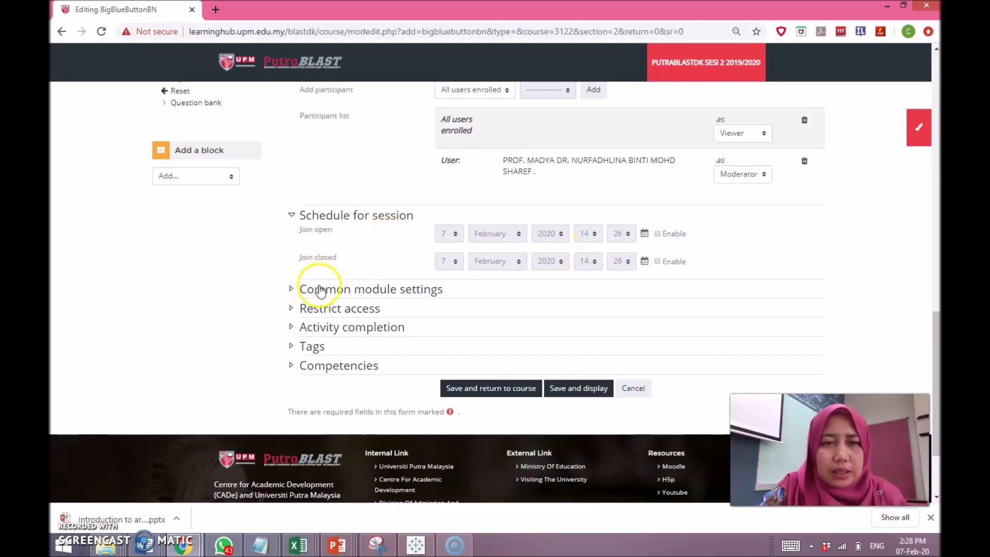
{"action": "left_click", "coordinate": [292, 327]}
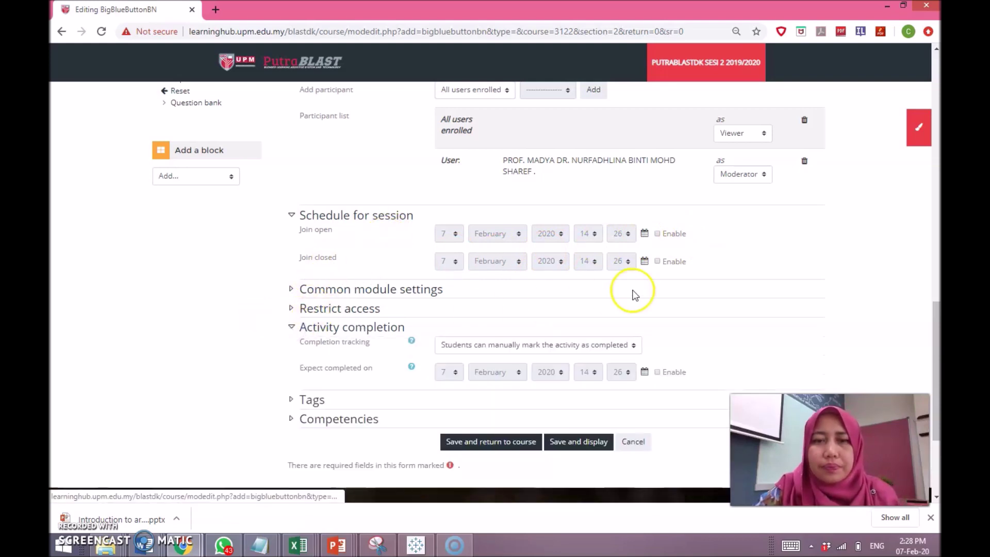
{"action": "scroll", "coordinate": [634, 295], "scroll_direction": "down", "scroll_amount": 3}
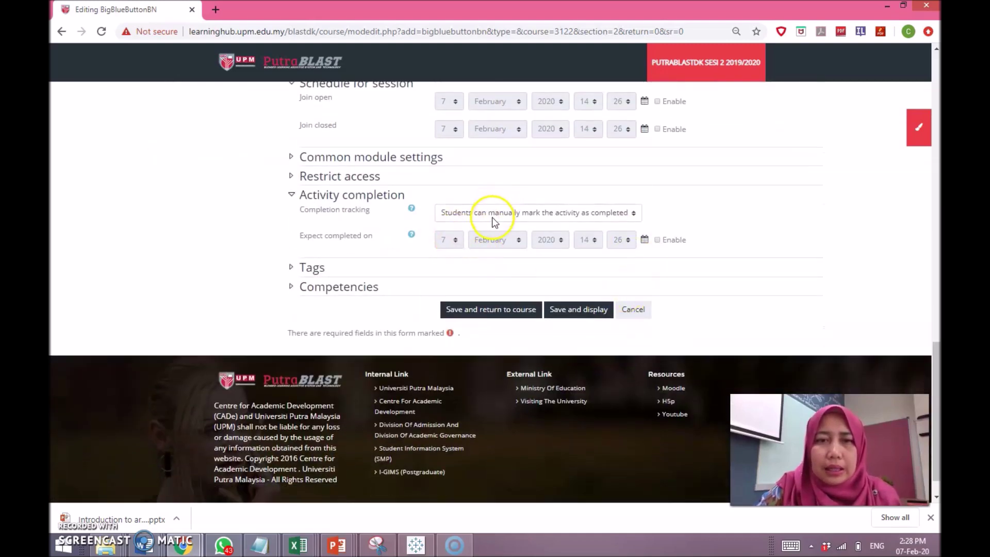
{"action": "left_click", "coordinate": [491, 214]}
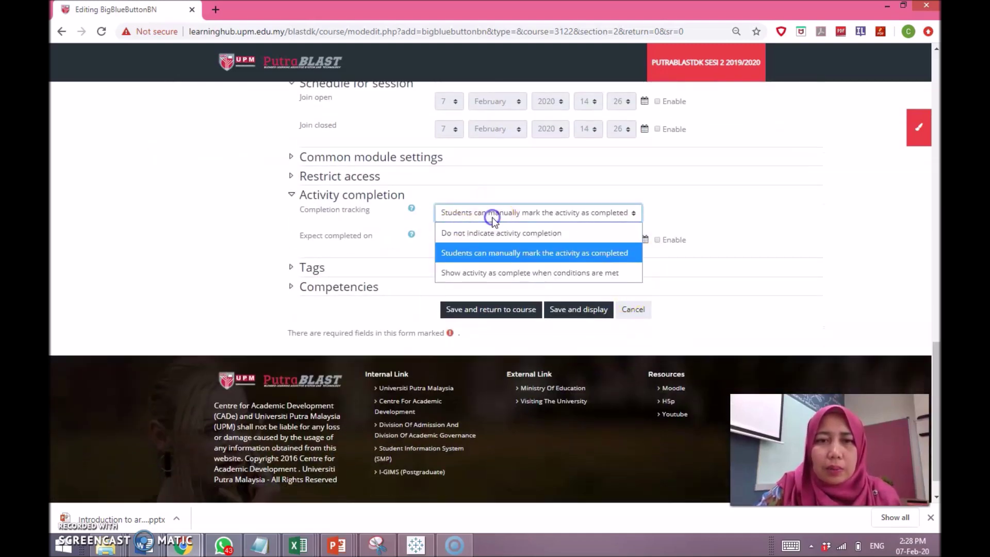
{"action": "left_click", "coordinate": [468, 273]}
{"action": "left_click", "coordinate": [697, 240]}
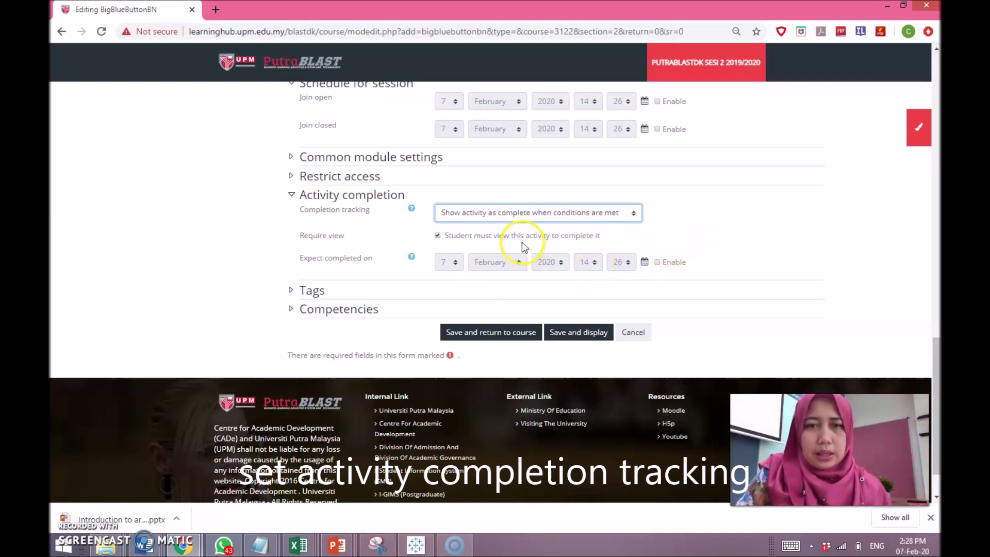
{"action": "left_click", "coordinate": [586, 333]}
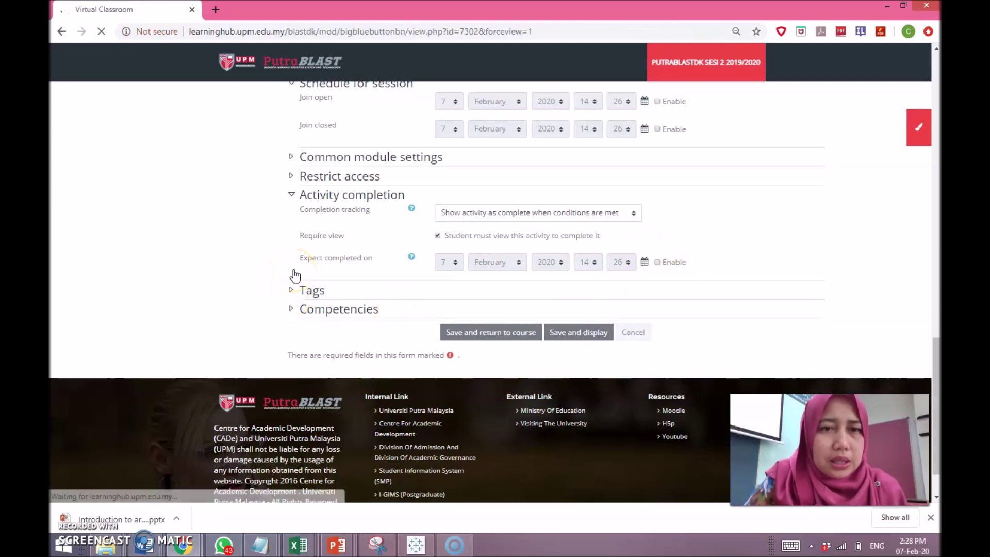
- Join the Virtual Classroom session from its activity page
{"action": "scroll", "coordinate": [552, 283], "scroll_direction": "down", "scroll_amount": 5}
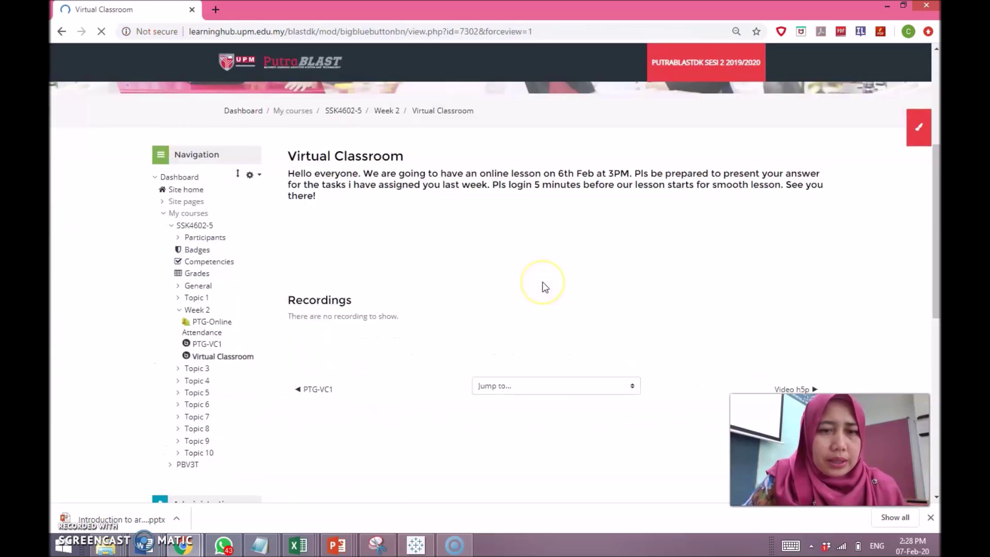
{"action": "scroll", "coordinate": [545, 287], "scroll_direction": "down", "scroll_amount": 1}
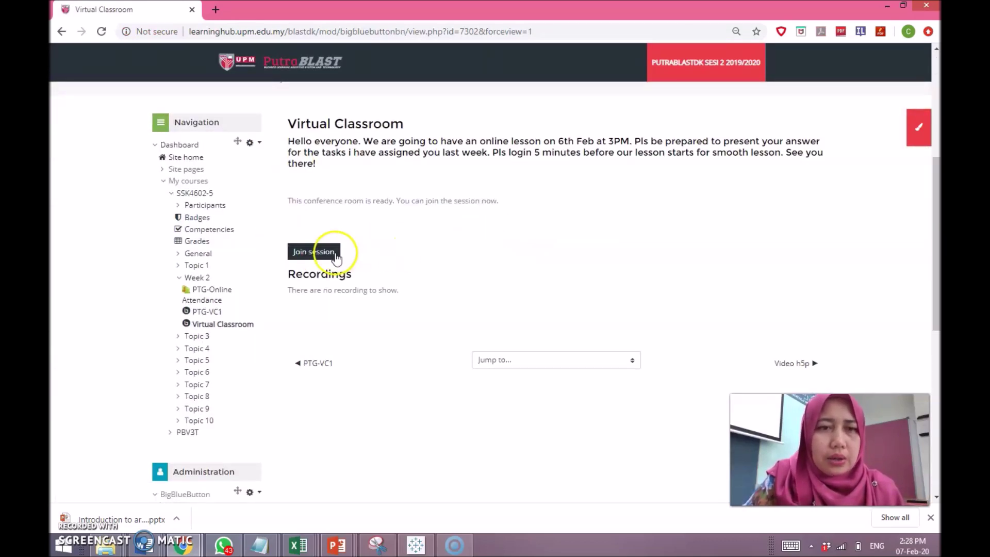
{"action": "left_click", "coordinate": [322, 251]}
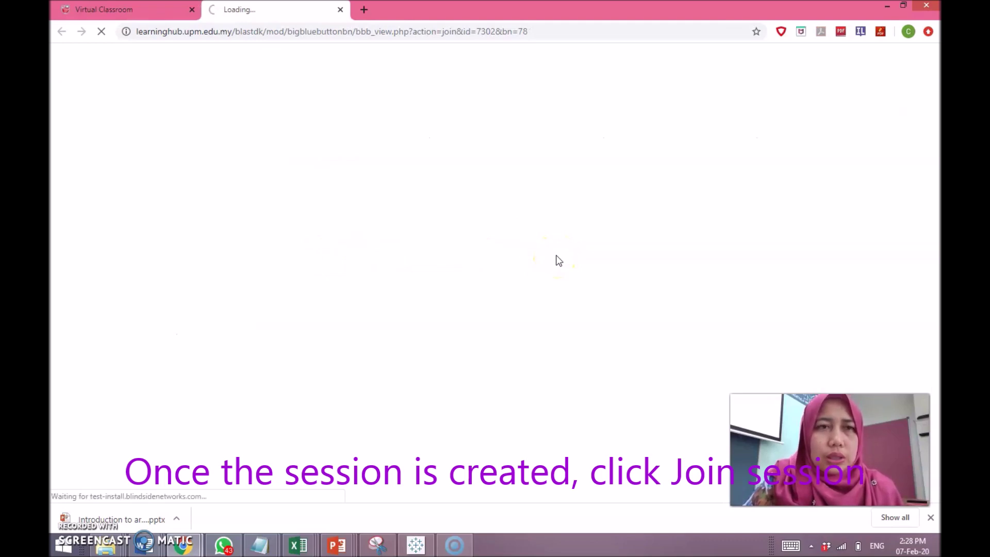
- Join the meeting audio with the microphone and confirm the echo test works
{"action": "left_click", "coordinate": [308, 179]}
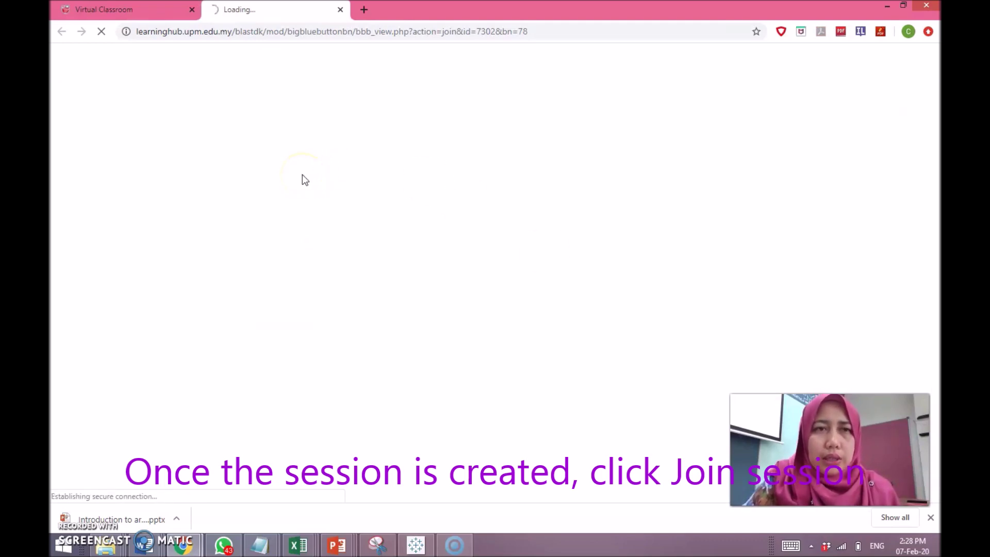
{"action": "left_click", "coordinate": [488, 240]}
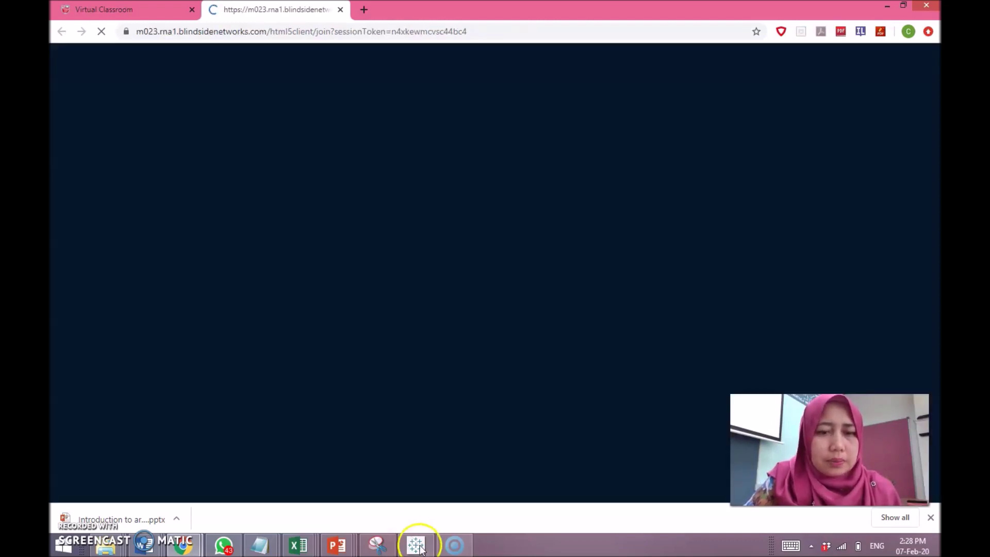
{"action": "left_click", "coordinate": [451, 547]}
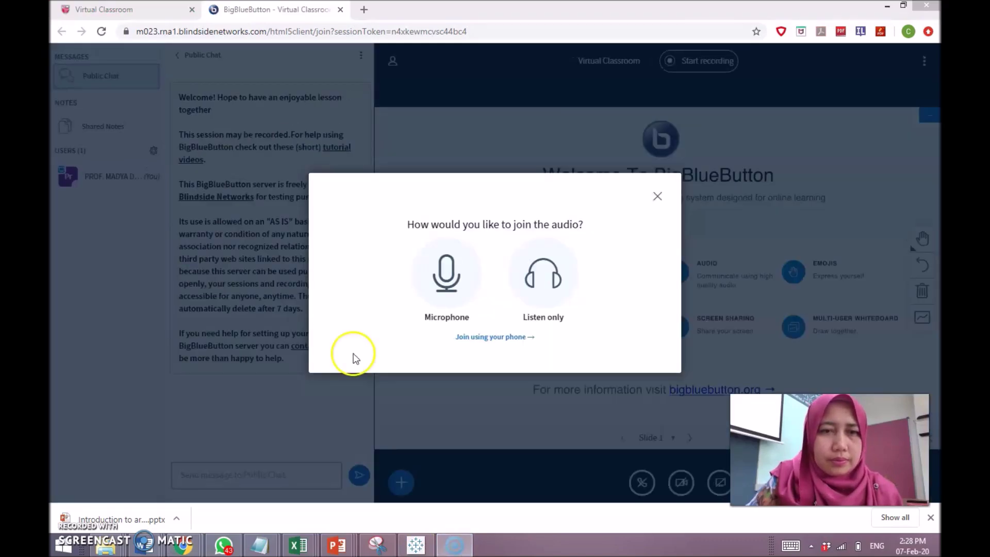
{"action": "left_click", "coordinate": [446, 272]}
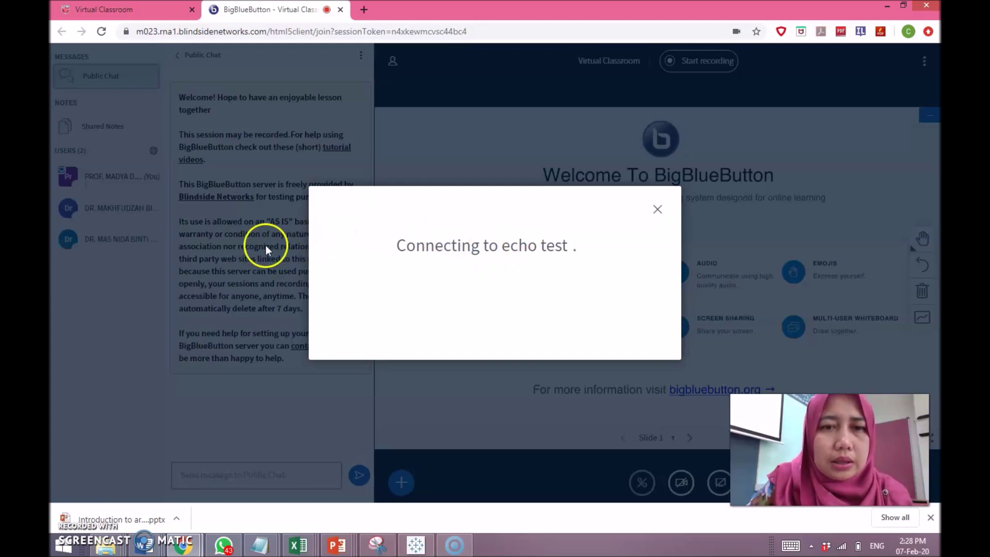
{"action": "left_click", "coordinate": [426, 281]}
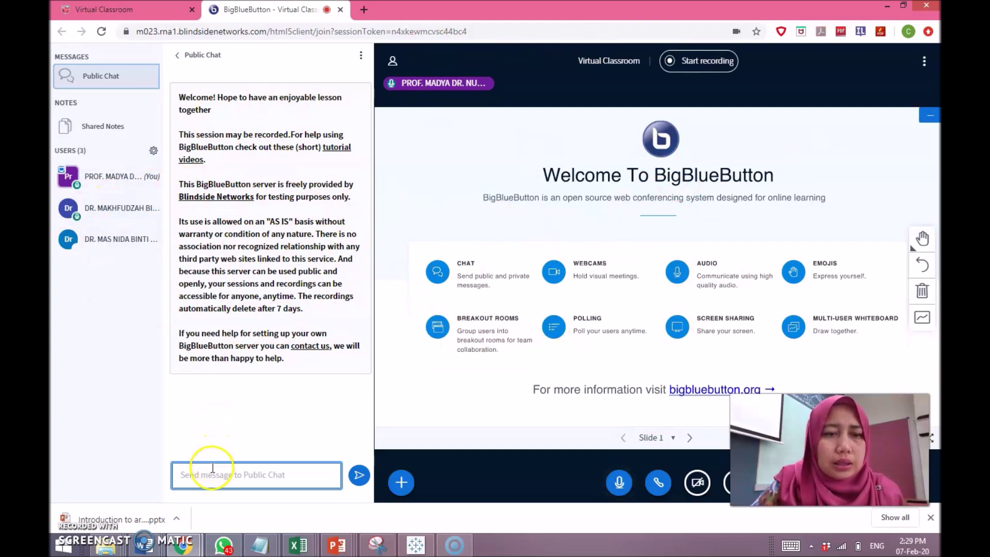
- Post 'Hello and welcome' in the Public Chat and collapse the chat panel
{"action": "type", "text": "Hello and welcome"}
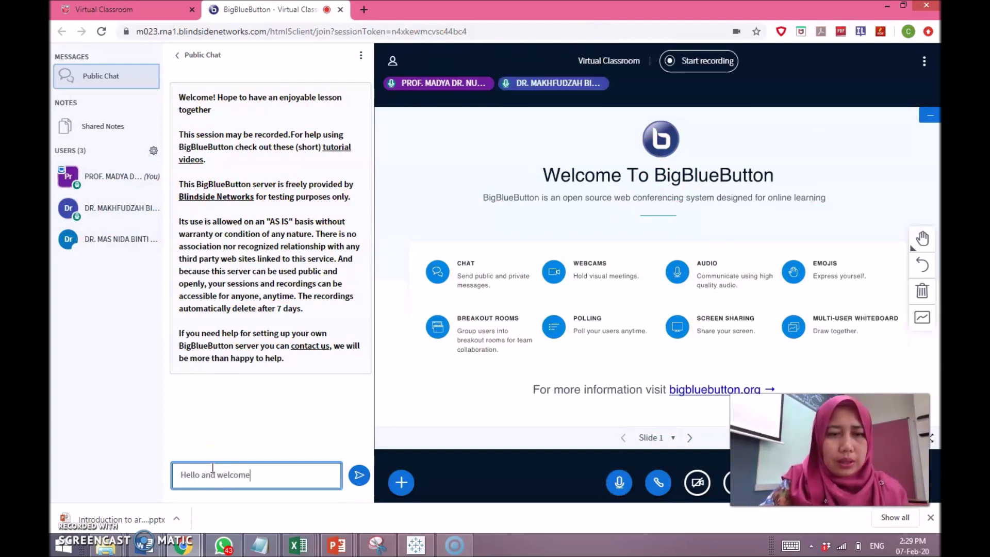
{"action": "key", "text": "Return"}
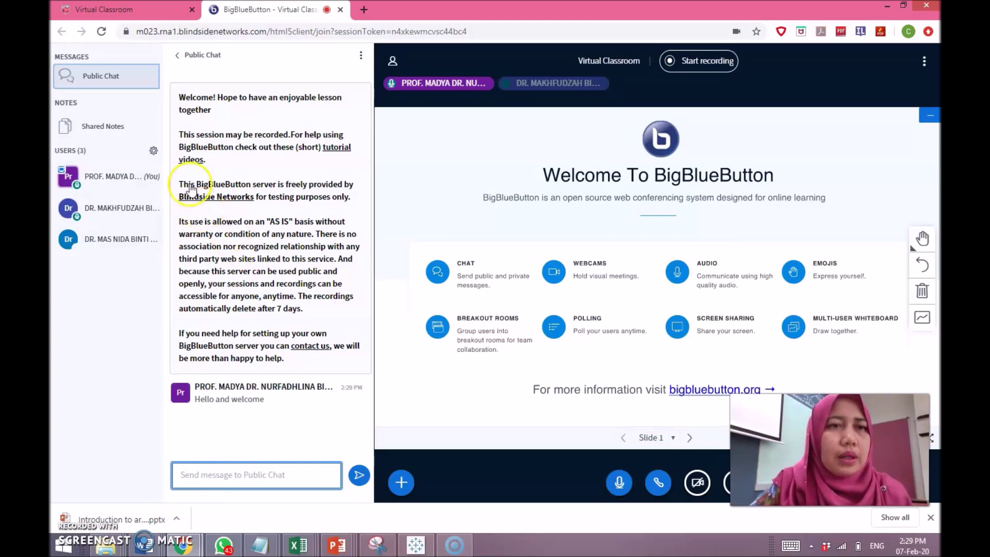
{"action": "left_click", "coordinate": [189, 62]}
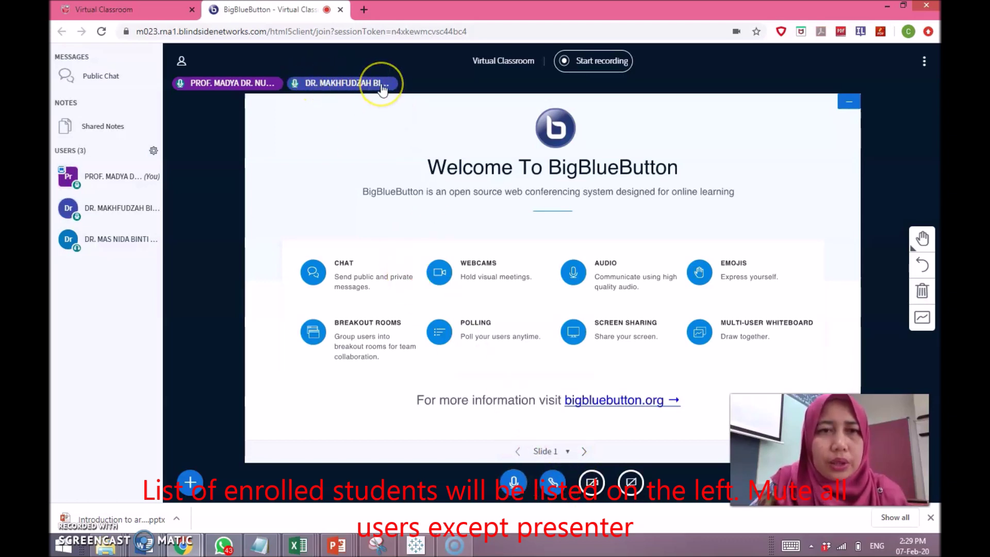
- Mute the talking participant, then mute all users except the presenter
{"action": "left_click", "coordinate": [378, 85]}
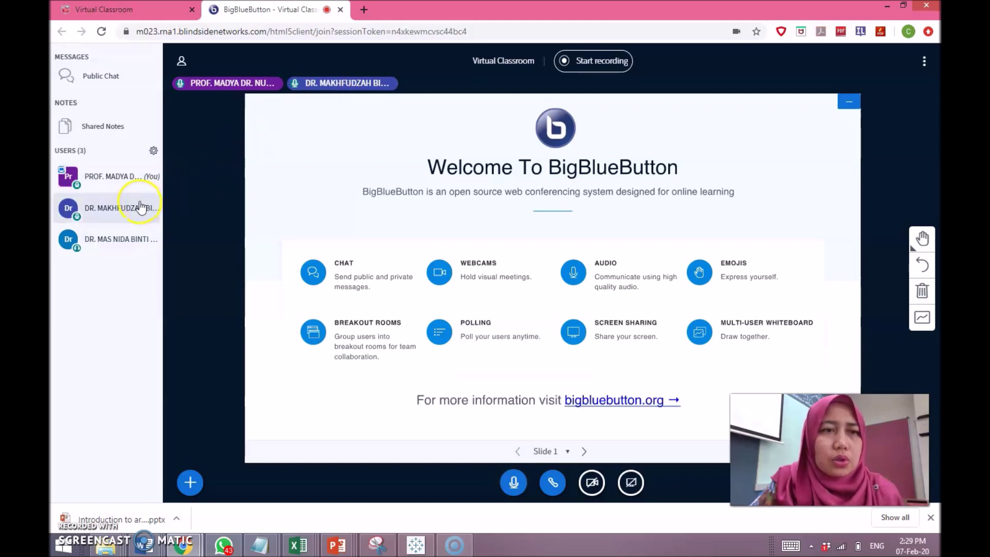
{"action": "left_click", "coordinate": [153, 161]}
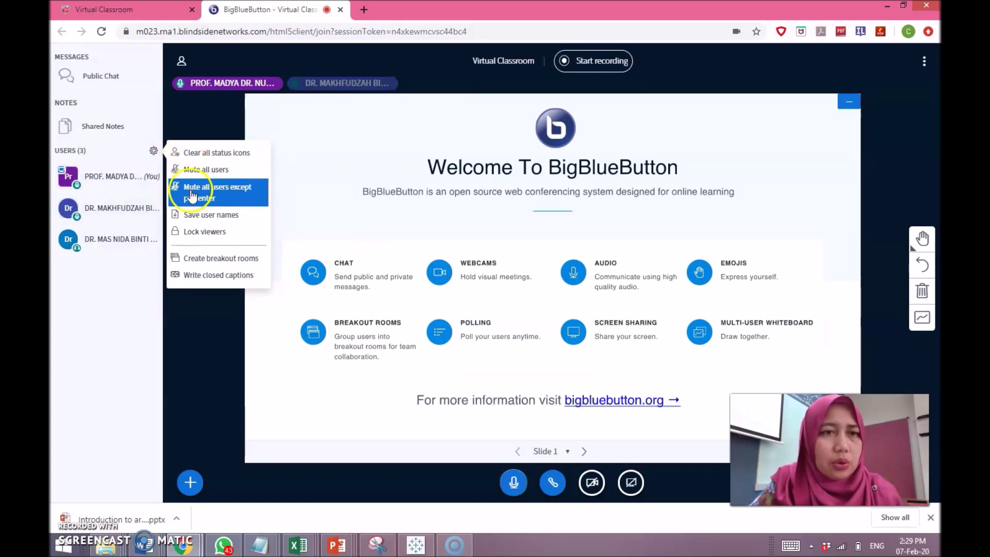
{"action": "left_click", "coordinate": [192, 195]}
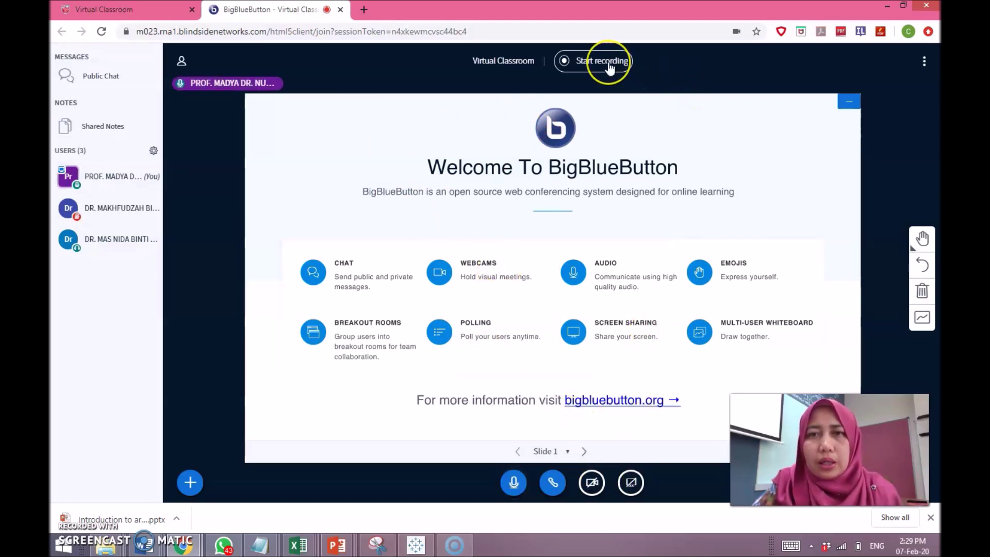
- Start recording the session, then attempt webcam sharing and dismiss the video source error
{"action": "left_click", "coordinate": [609, 68]}
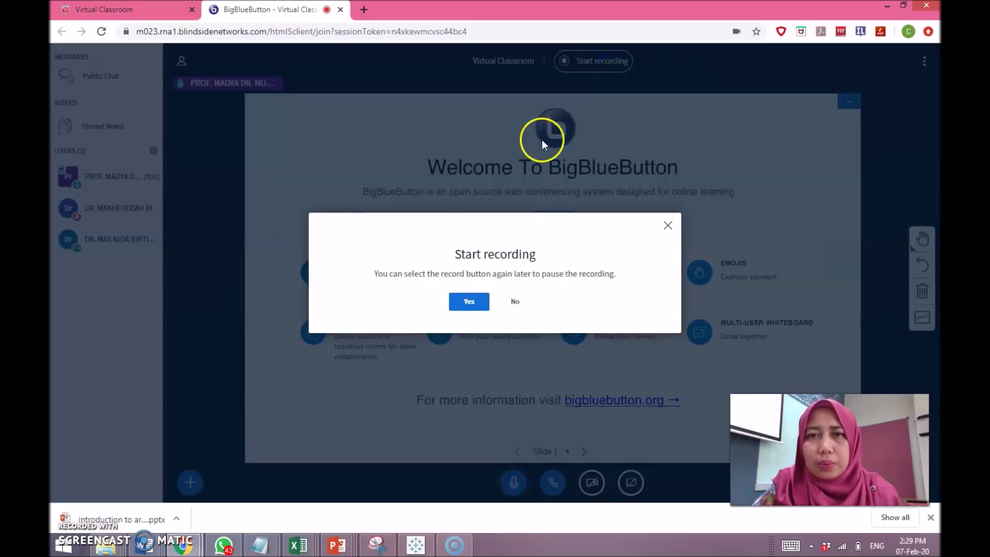
{"action": "left_click", "coordinate": [459, 306]}
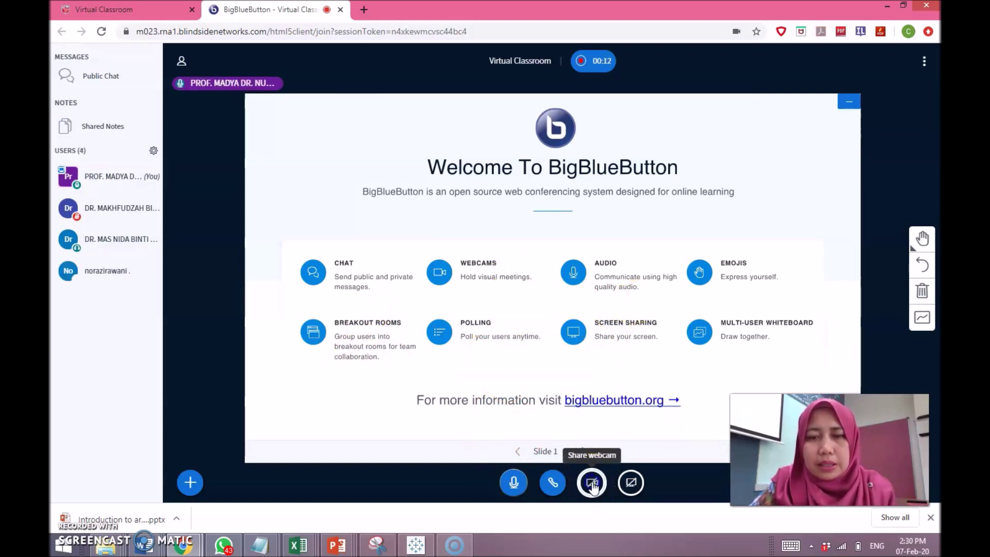
{"action": "left_click", "coordinate": [592, 483]}
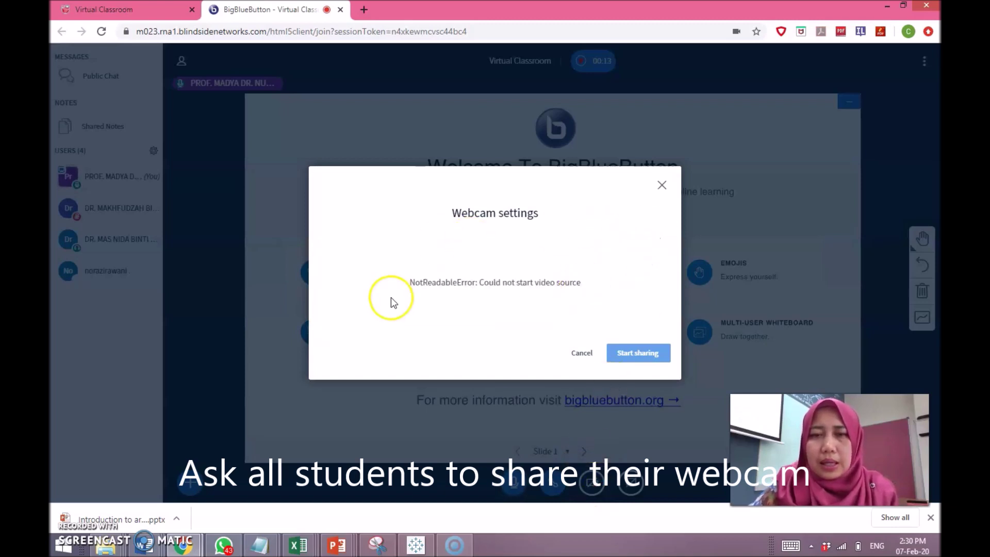
{"action": "left_click", "coordinate": [661, 187]}
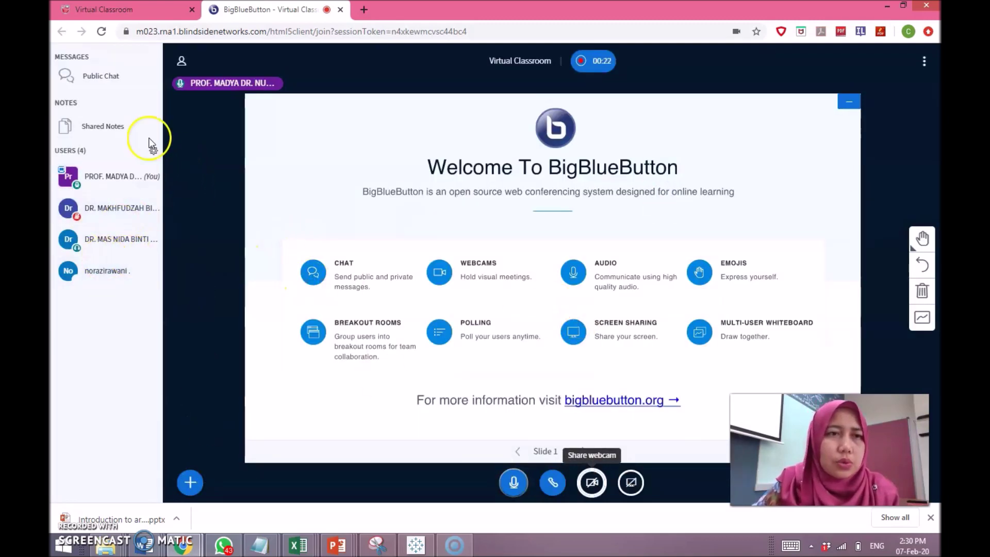
- Send 'pls switch on your webcam' and 'pls introduce your name' in public chat, then close it
{"action": "left_click", "coordinate": [98, 77]}
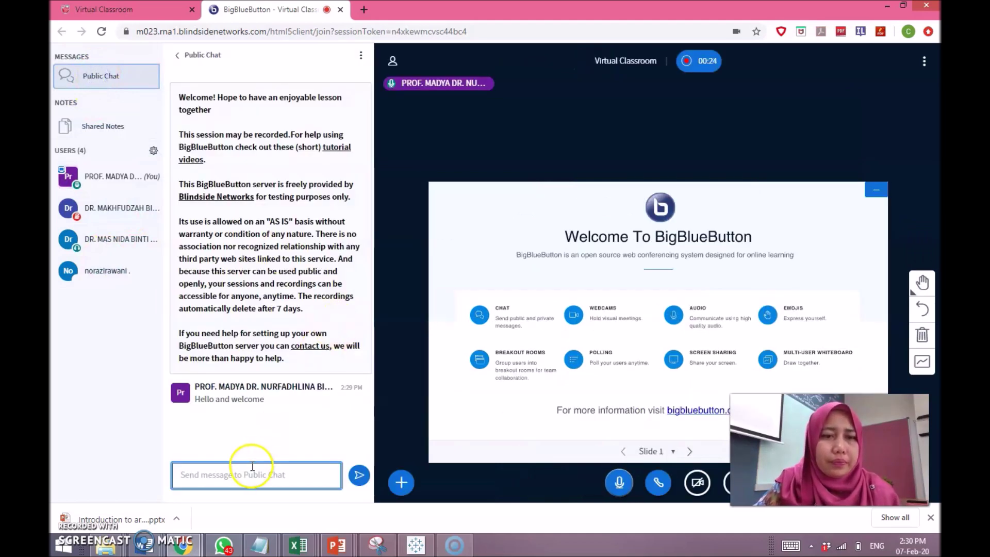
{"action": "type", "text": "pls switch on your webcam "}
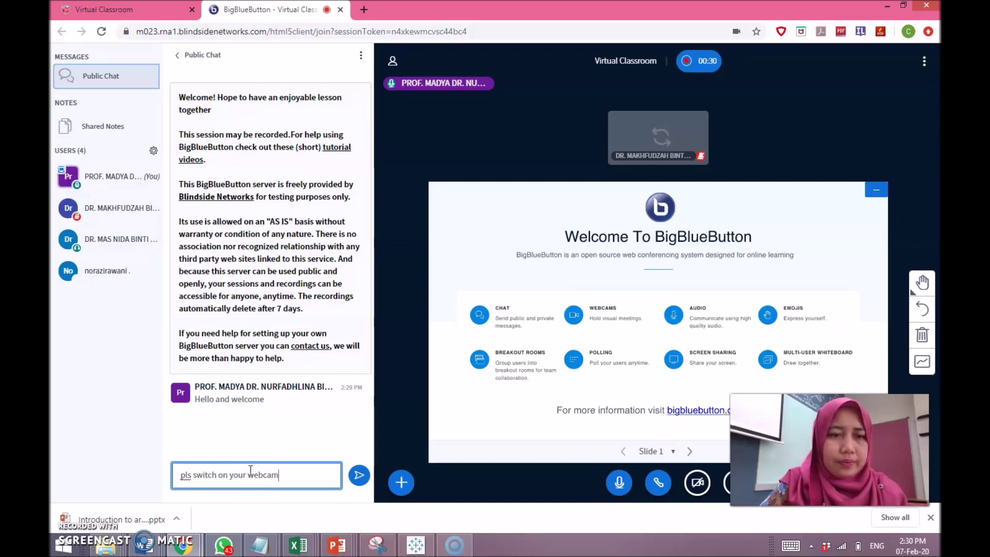
{"action": "type", "text": "pls intro"}
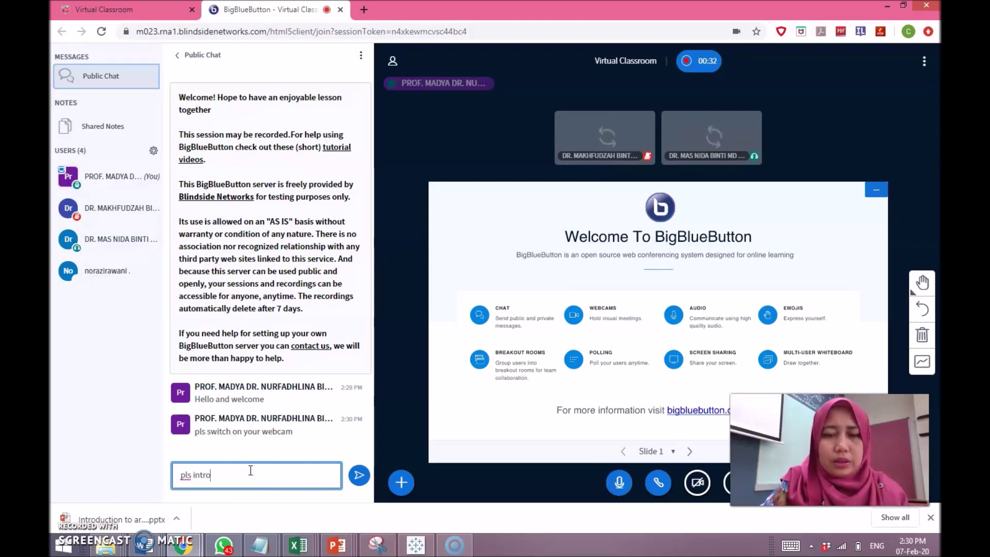
{"action": "type", "text": "duce your name"}
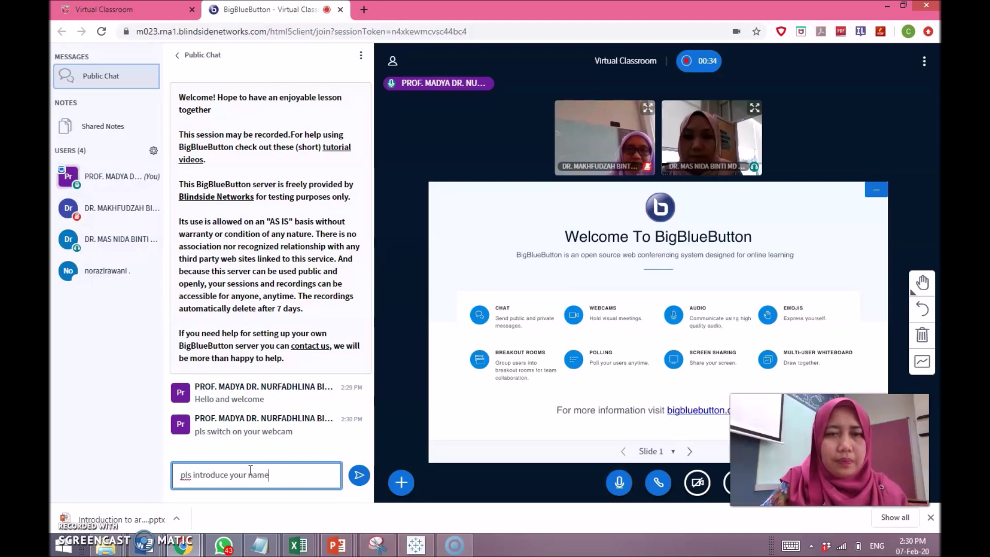
{"action": "key", "text": "Return"}
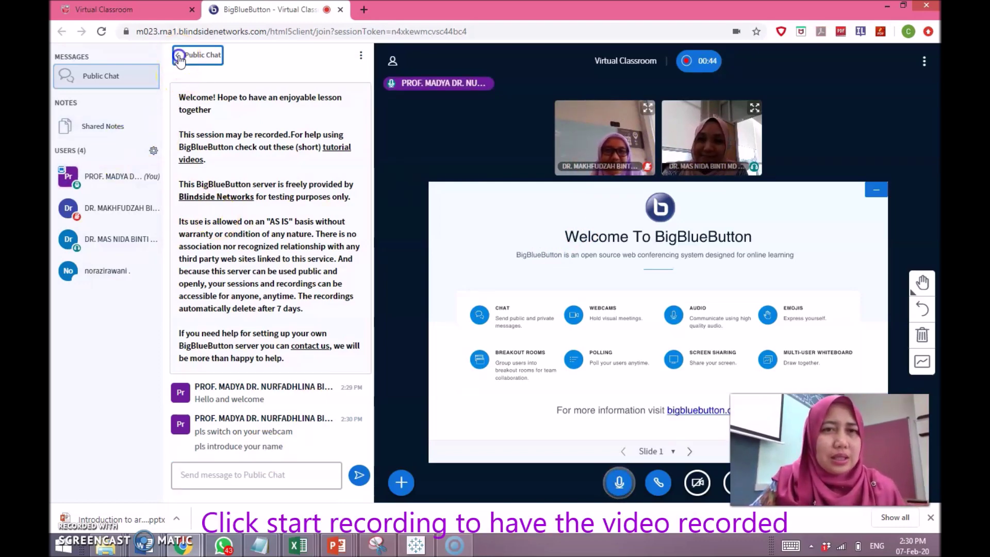
{"action": "left_click", "coordinate": [180, 56]}
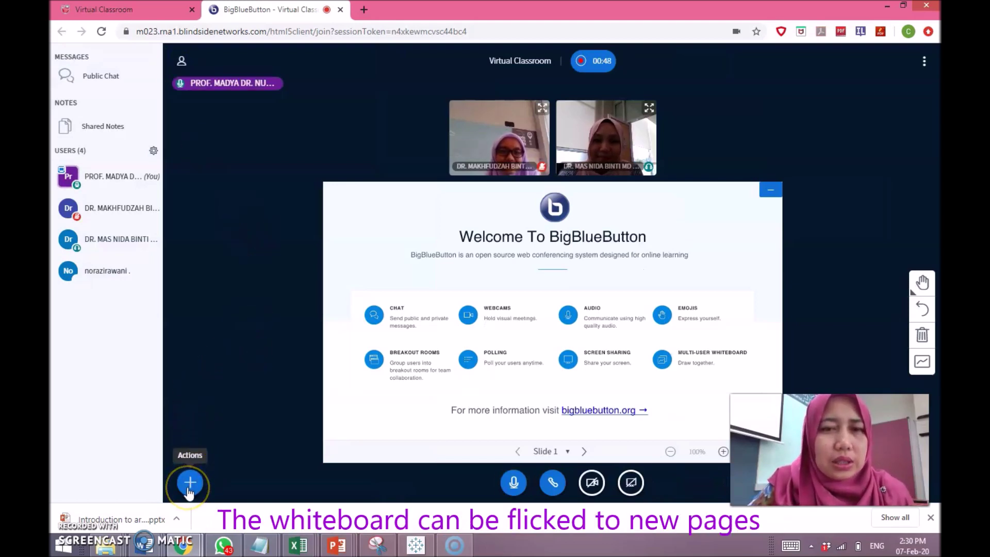
- Open the presentation upload dialog and browse to the activity2019 folder
{"action": "left_click", "coordinate": [190, 483]}
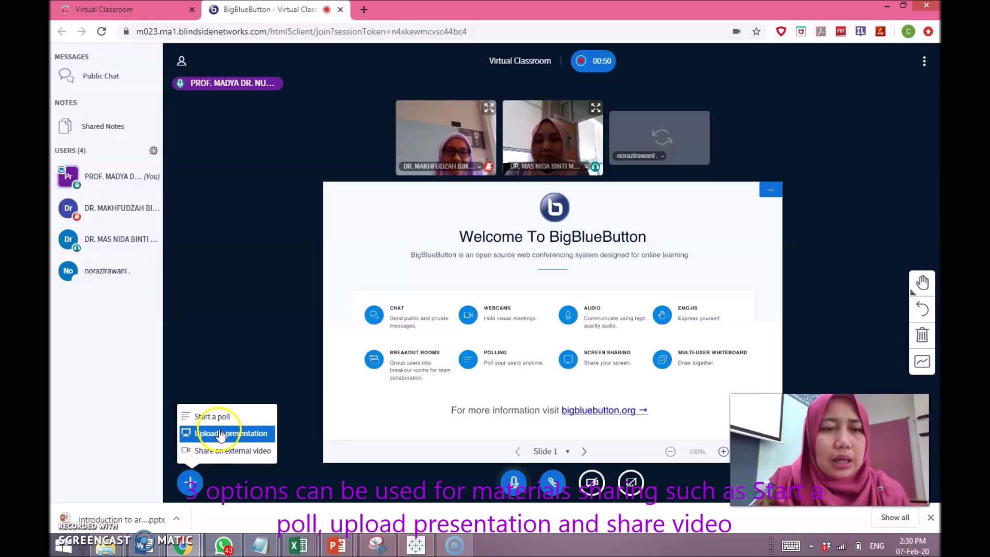
{"action": "left_click", "coordinate": [220, 434]}
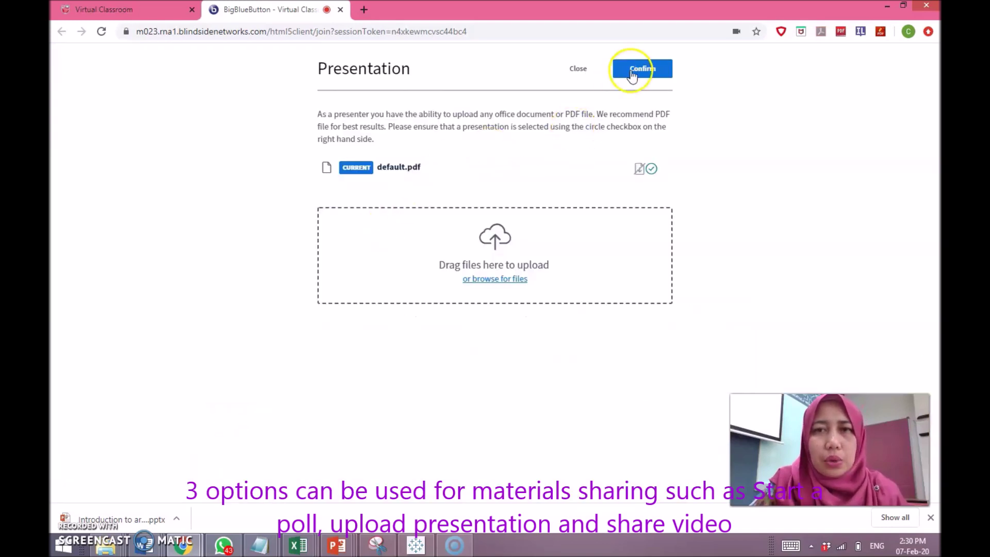
{"action": "left_click", "coordinate": [494, 240]}
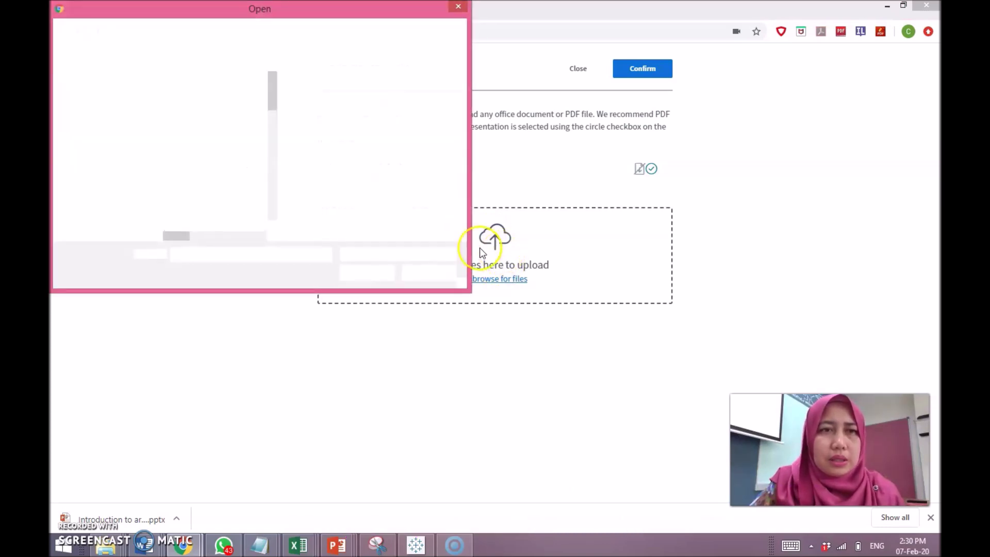
{"action": "left_click", "coordinate": [153, 32]}
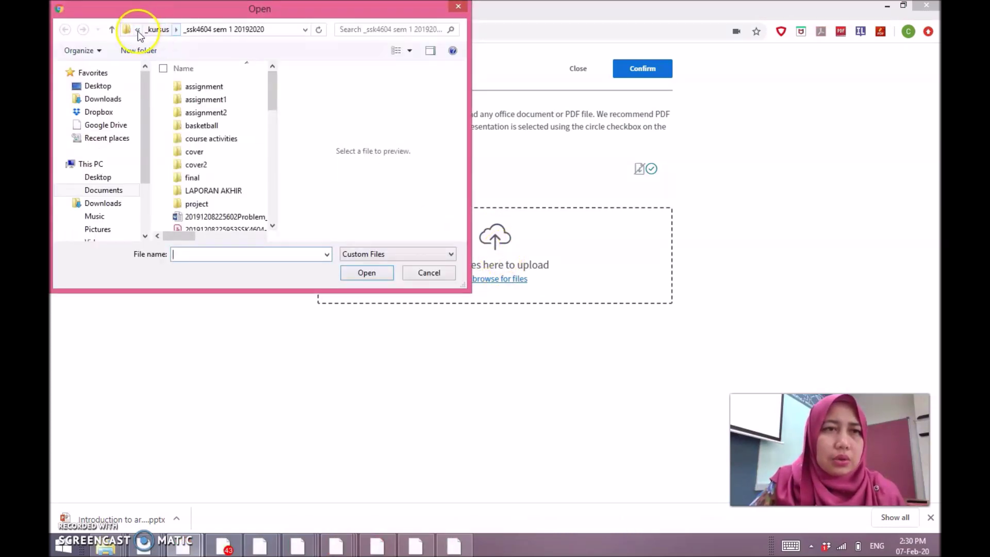
{"action": "left_click", "coordinate": [190, 30]}
{"action": "left_click", "coordinate": [205, 31]}
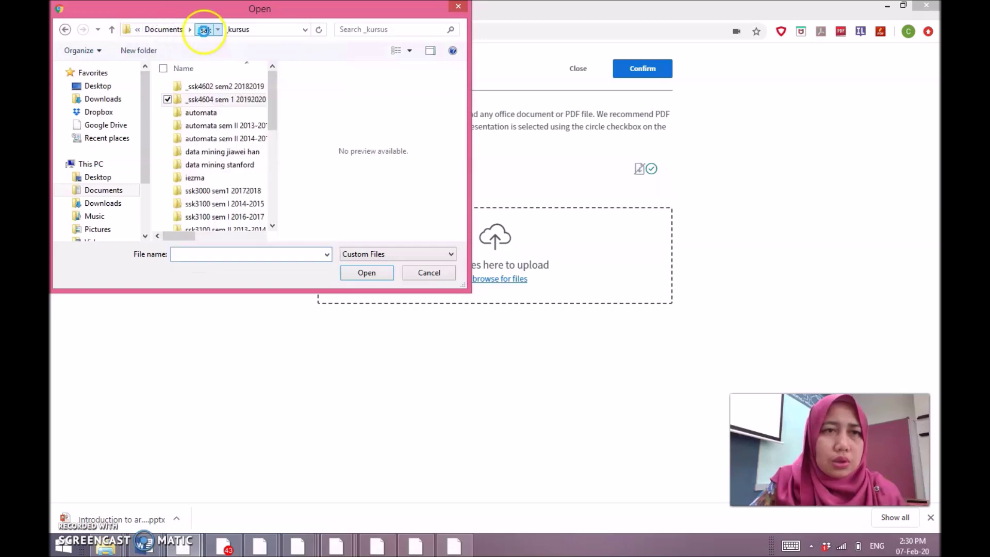
{"action": "left_click", "coordinate": [204, 125]}
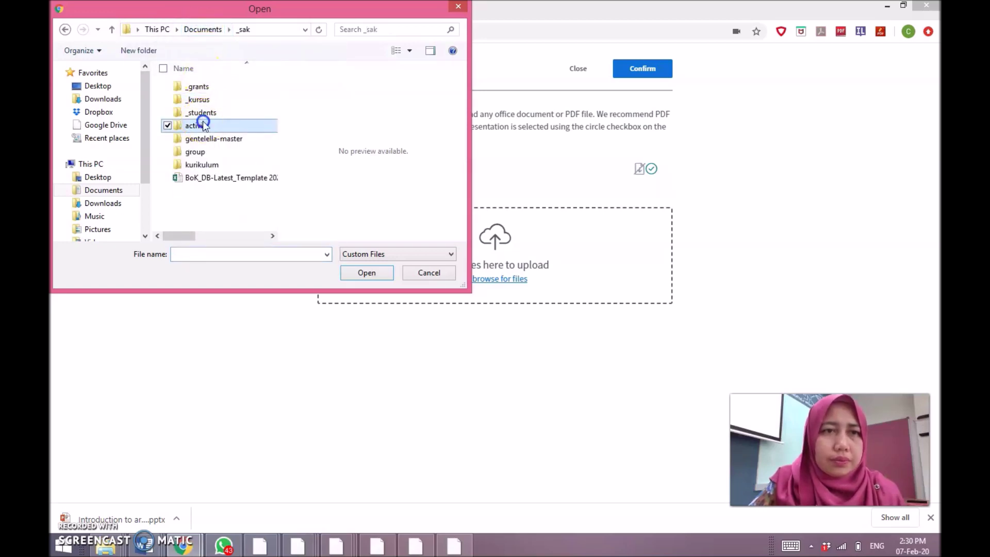
{"action": "double_click", "coordinate": [204, 126]}
{"action": "left_click", "coordinate": [207, 194]}
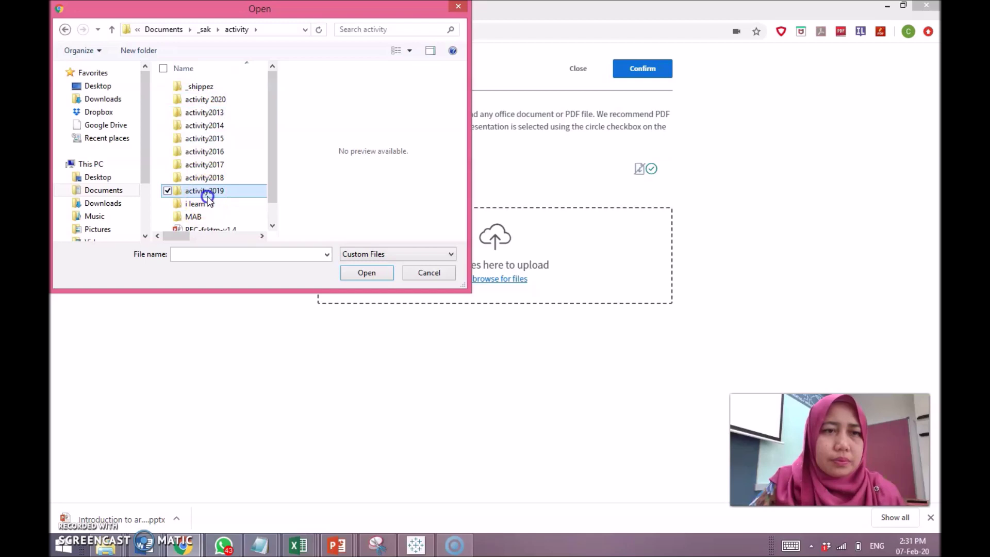
{"action": "double_click", "coordinate": [208, 194]}
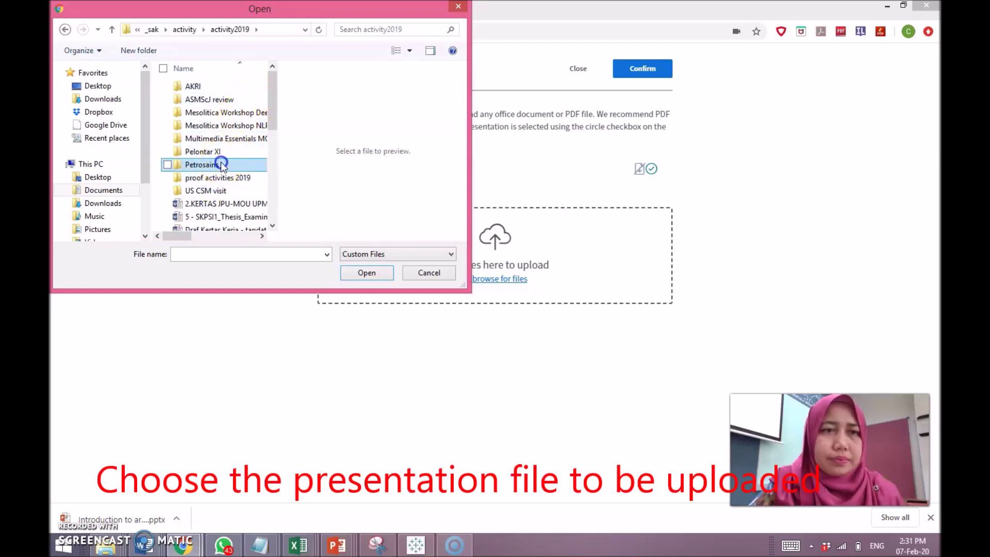
- Upload 'Introduction to artificial intelligence.pptx' from Petrosains and make it the current presentation
{"action": "double_click", "coordinate": [220, 164]}
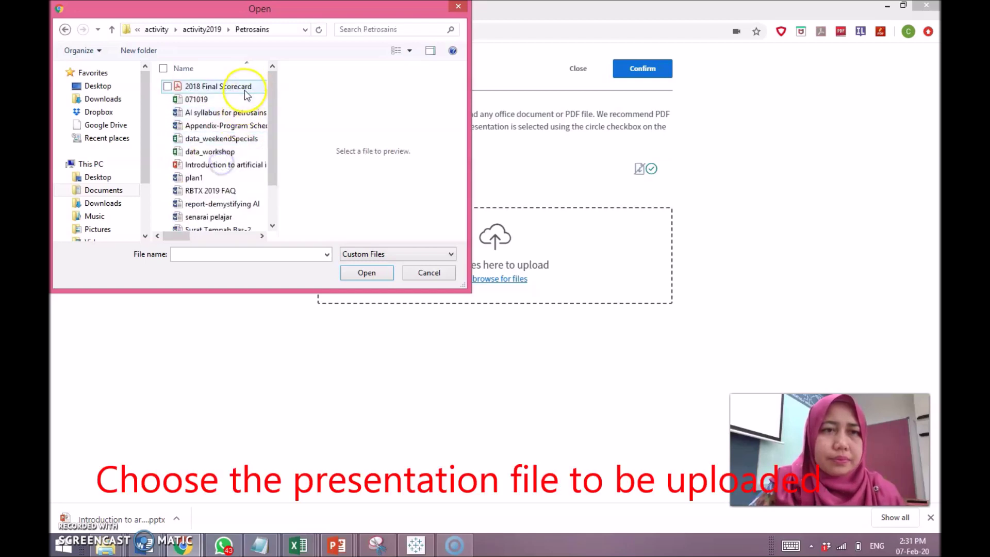
{"action": "double_click", "coordinate": [225, 166]}
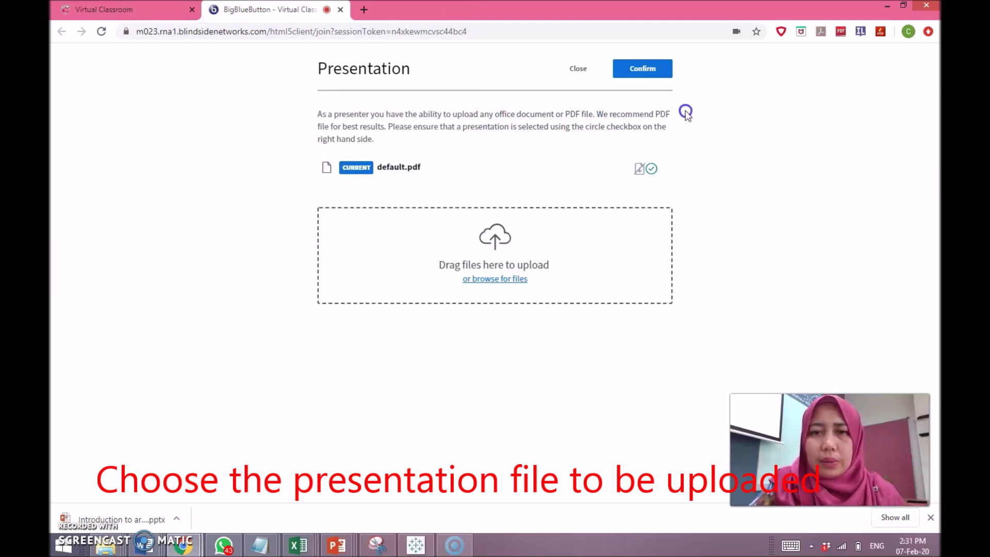
{"action": "left_click", "coordinate": [643, 69]}
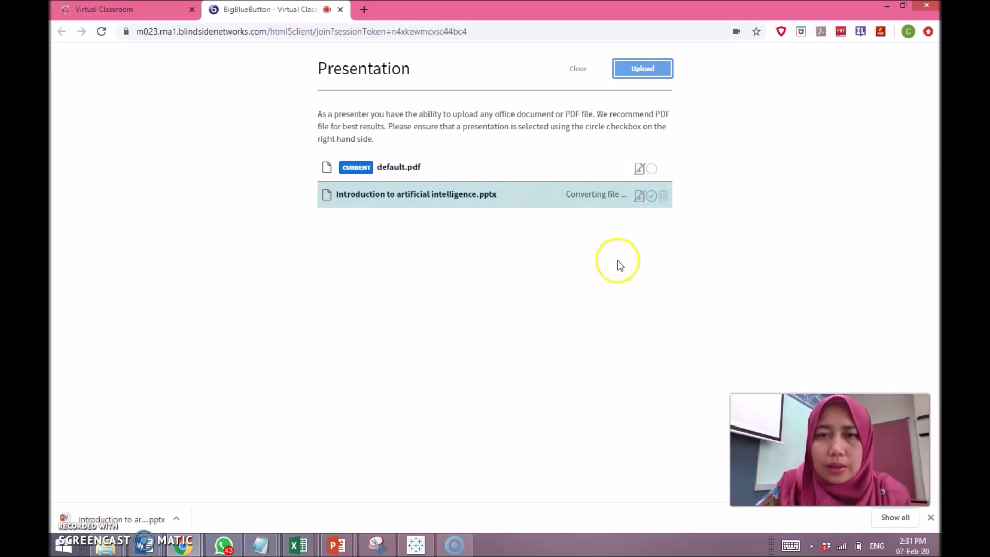
{"action": "left_click", "coordinate": [653, 207]}
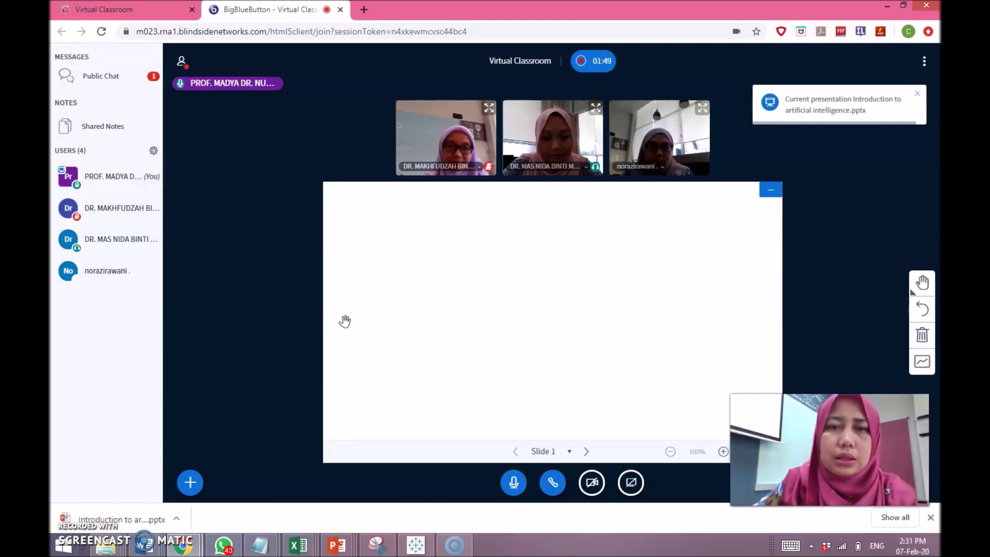
{"action": "left_click", "coordinate": [569, 308]}
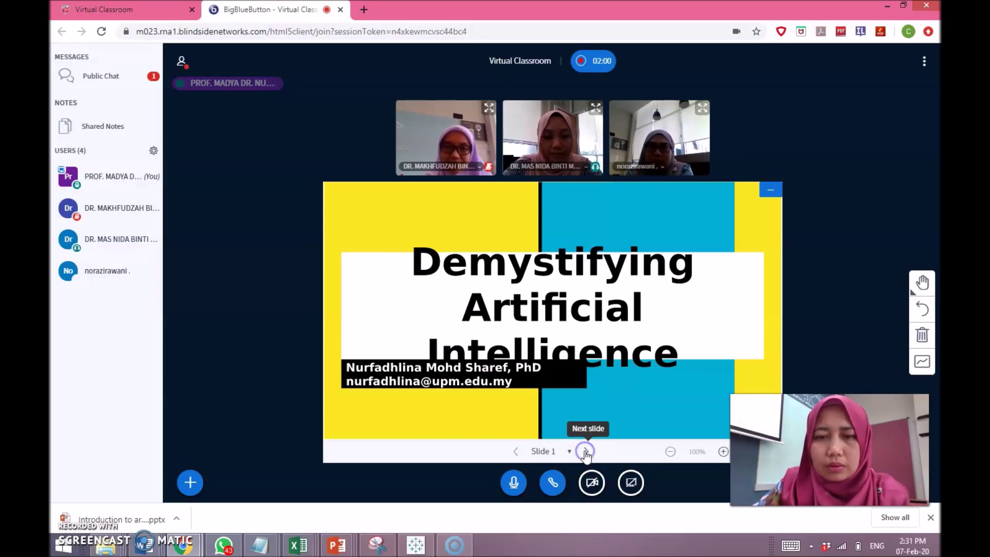
- Advance the AI slides past slide 2 to slide 3, 'Concept of AI'
{"action": "left_click", "coordinate": [586, 452]}
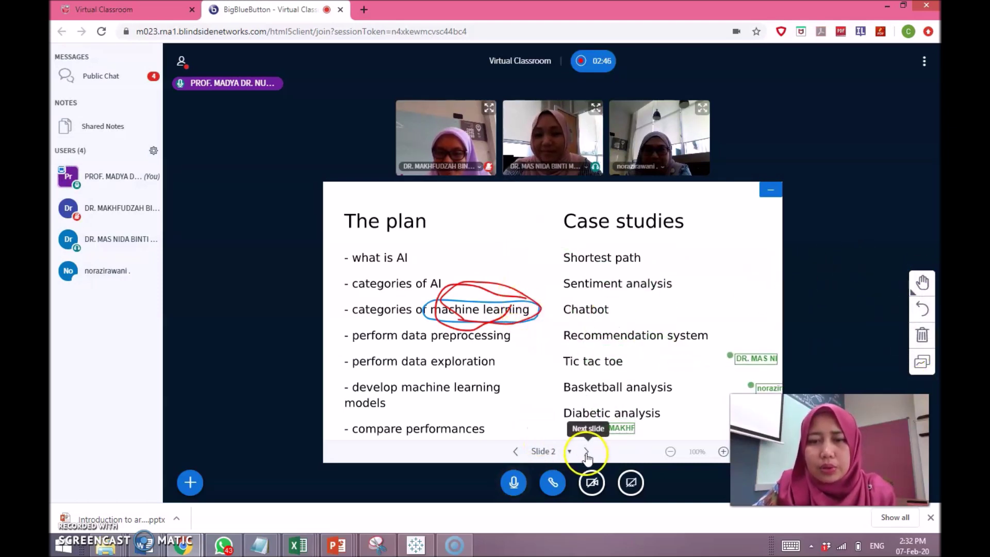
{"action": "left_click", "coordinate": [586, 453]}
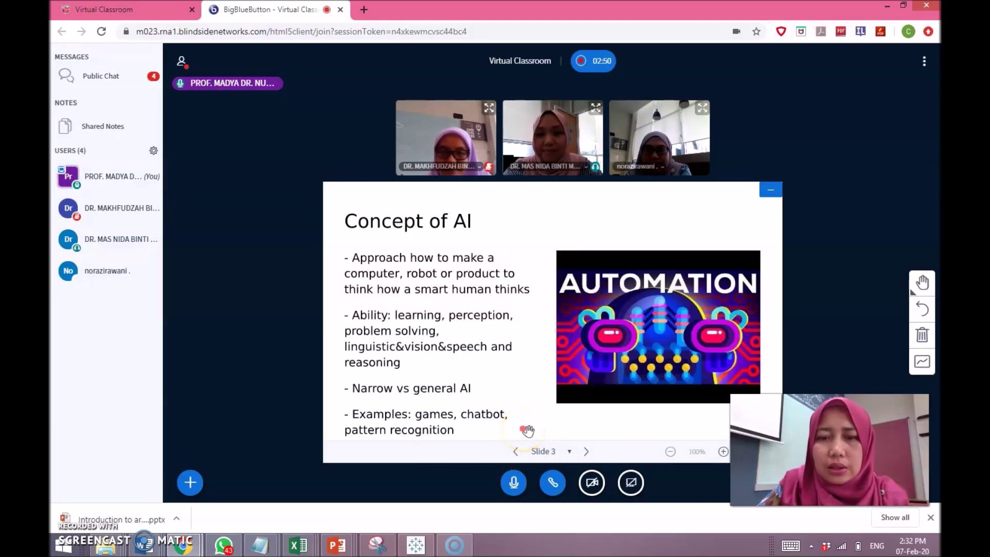
- Share the student data Google Sheets window with its bar chart, after browsing other windows
{"action": "left_click", "coordinate": [640, 489]}
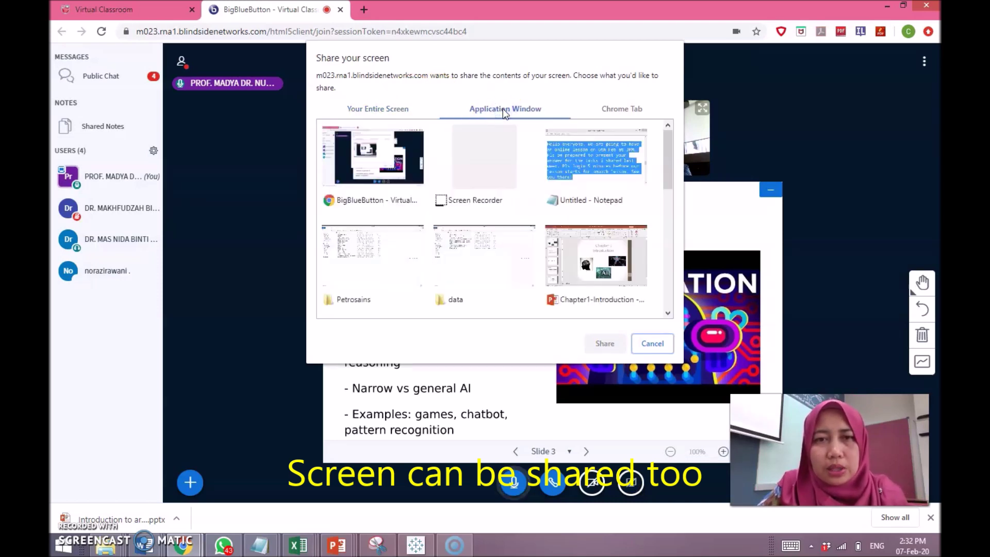
{"action": "left_click", "coordinate": [610, 241]}
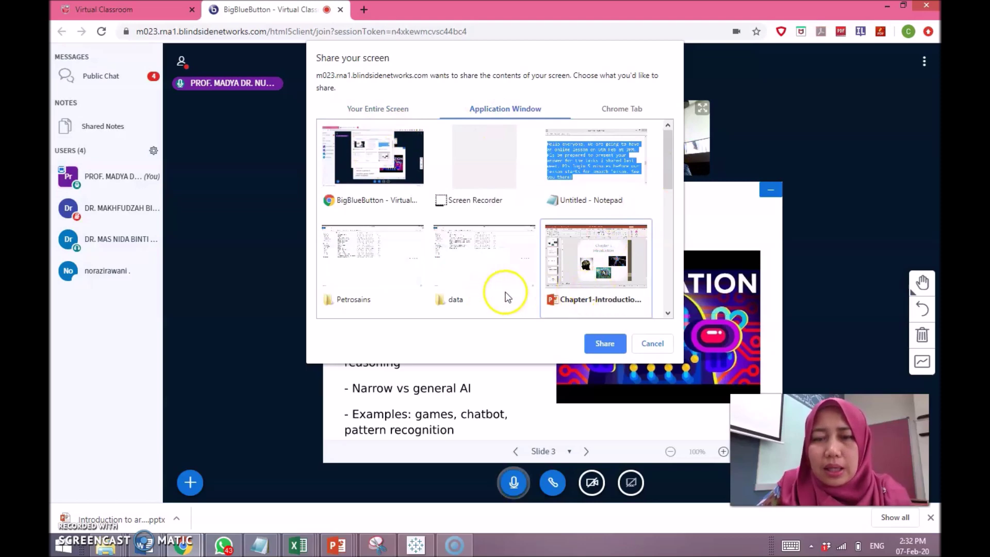
{"action": "left_click_drag", "start_coordinate": [673, 161], "coordinate": [679, 290]}
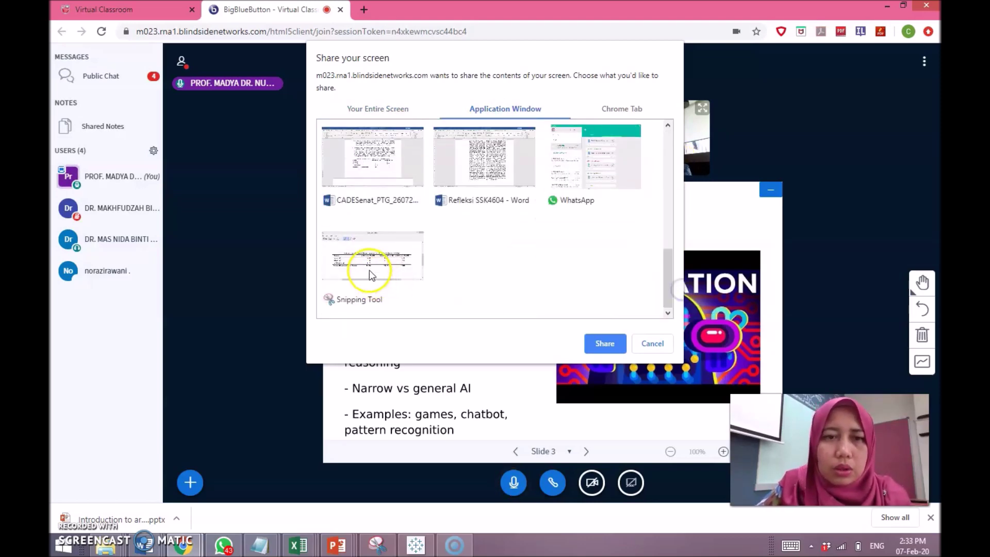
{"action": "scroll", "coordinate": [443, 233], "scroll_direction": "up", "scroll_amount": 3}
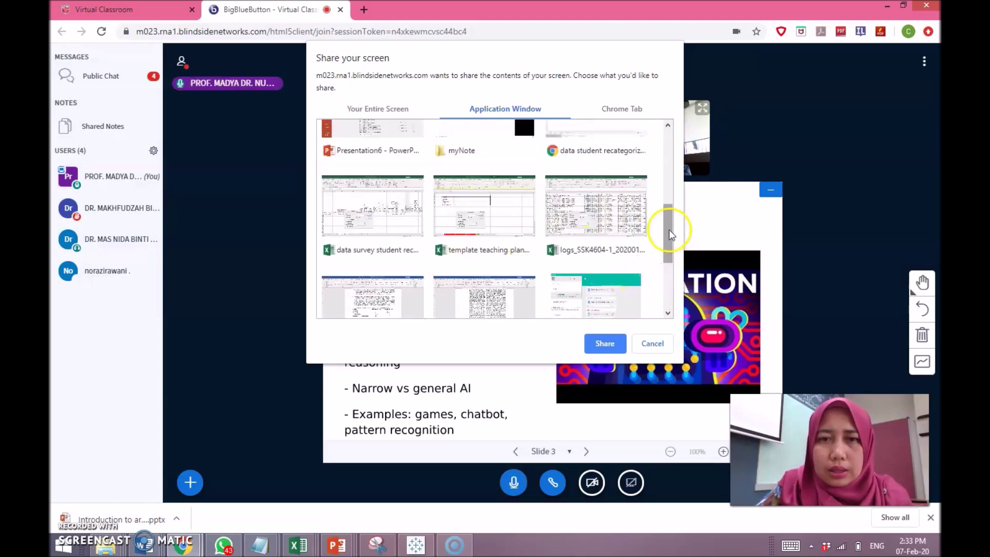
{"action": "mouse_move", "coordinate": [667, 225]}
{"action": "left_mouse_down"}
{"action": "mouse_move", "coordinate": [666, 195]}
{"action": "mouse_move", "coordinate": [673, 268]}
{"action": "mouse_move", "coordinate": [658, 144]}
{"action": "mouse_move", "coordinate": [670, 276]}
{"action": "mouse_move", "coordinate": [648, 148]}
{"action": "left_mouse_up"}
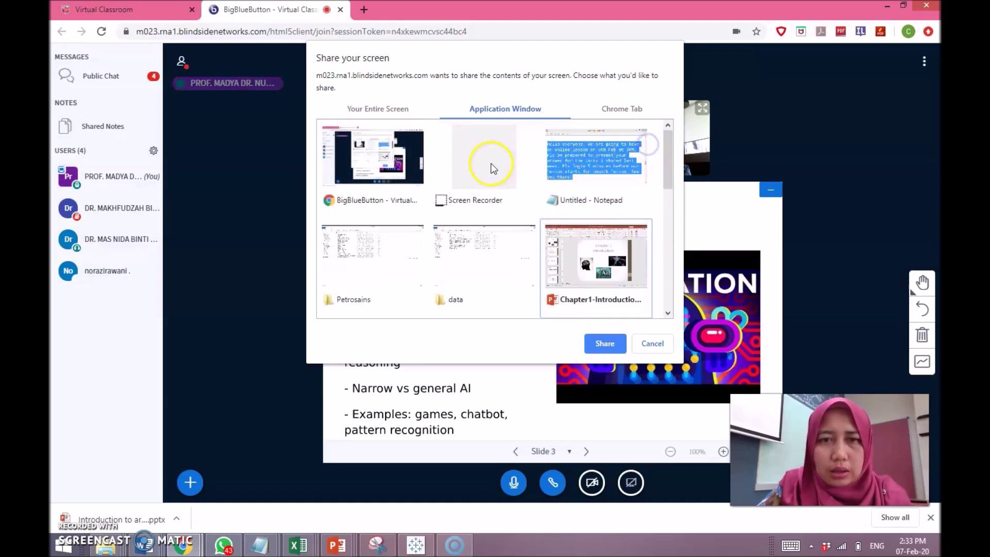
{"action": "left_click", "coordinate": [460, 283]}
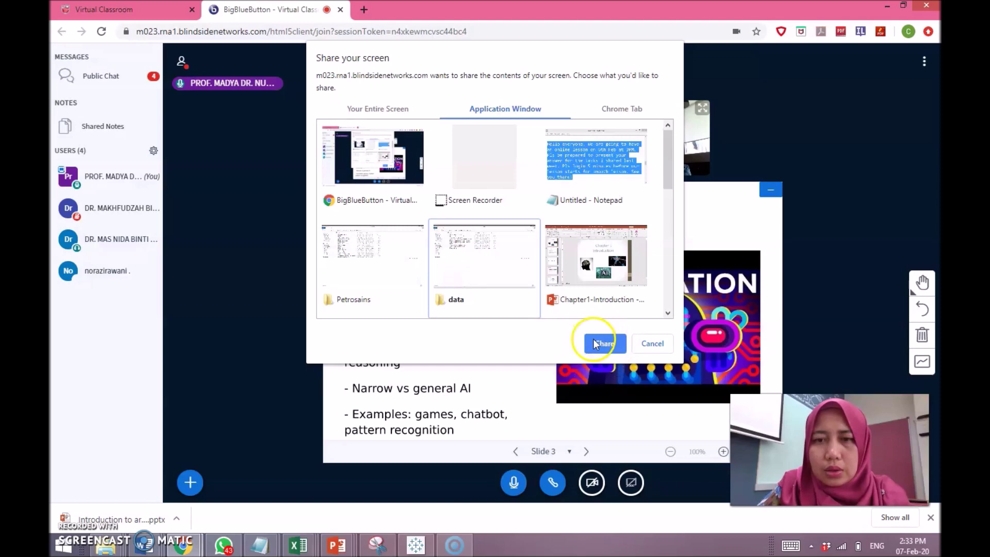
{"action": "scroll", "coordinate": [528, 250], "scroll_direction": "down", "scroll_amount": 5}
{"action": "scroll", "coordinate": [528, 249], "scroll_direction": "up", "scroll_amount": 5}
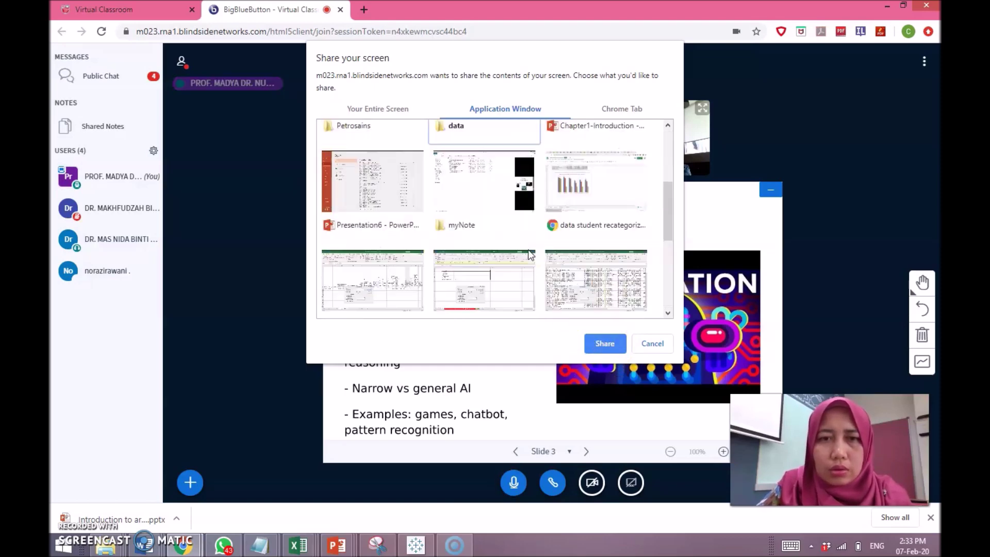
{"action": "left_click", "coordinate": [481, 256]}
{"action": "left_click", "coordinate": [622, 248]}
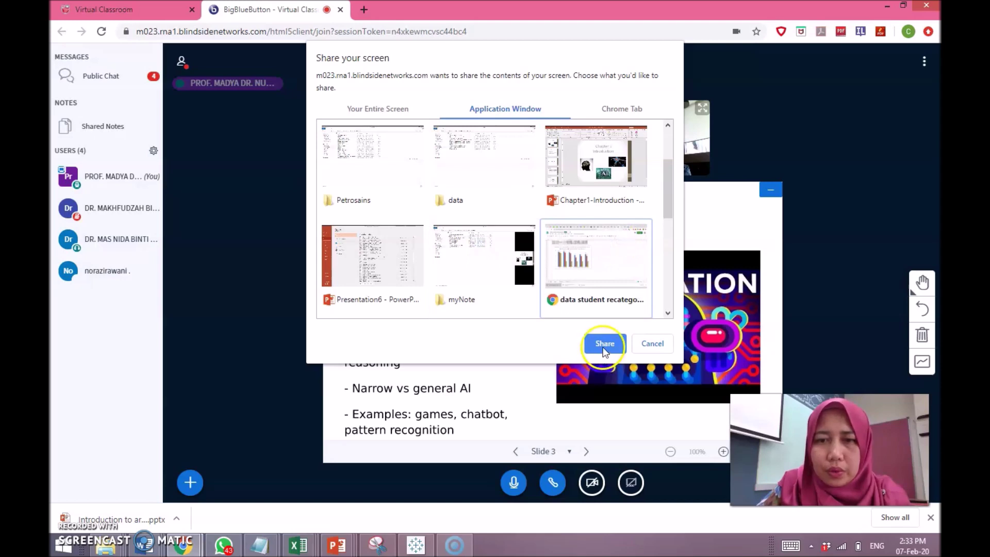
{"action": "left_click", "coordinate": [603, 346]}
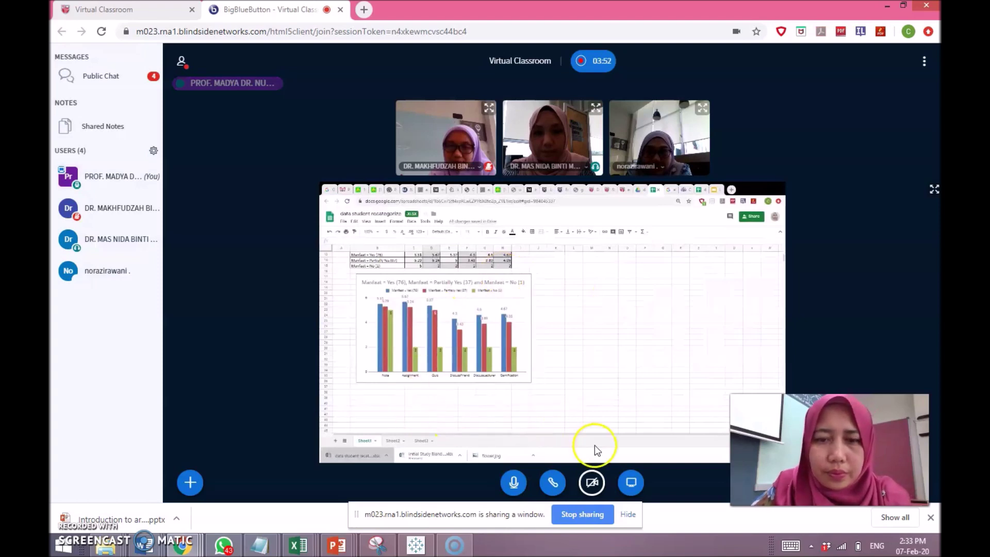
- Stop the spreadsheet screen share, then open and close the Public Chat panel
{"action": "left_click", "coordinate": [583, 518]}
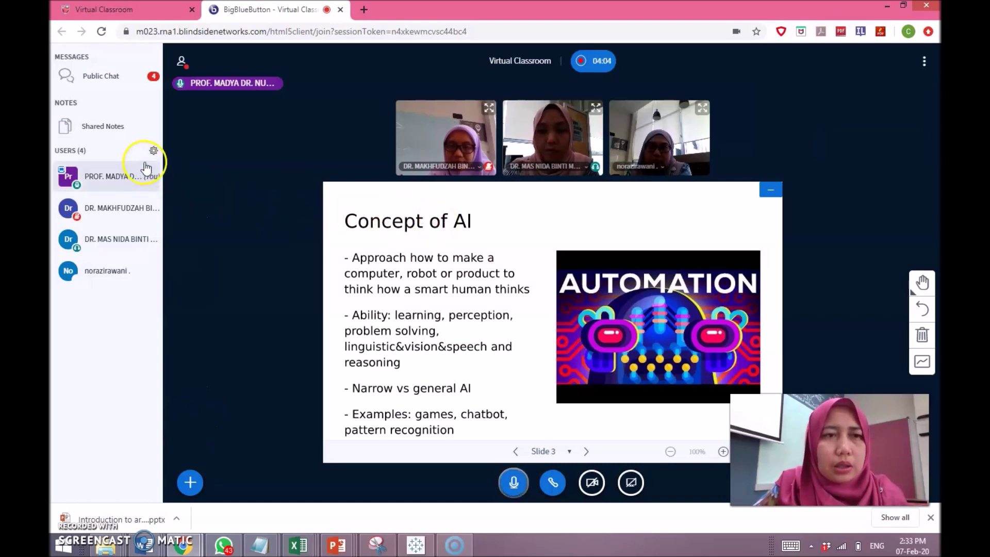
{"action": "left_click", "coordinate": [129, 82]}
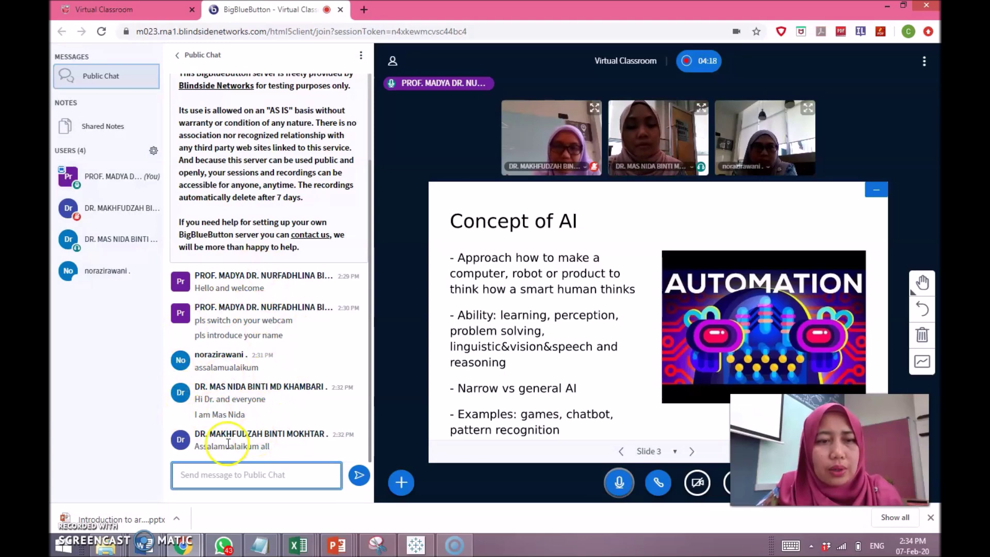
{"action": "left_click", "coordinate": [95, 87]}
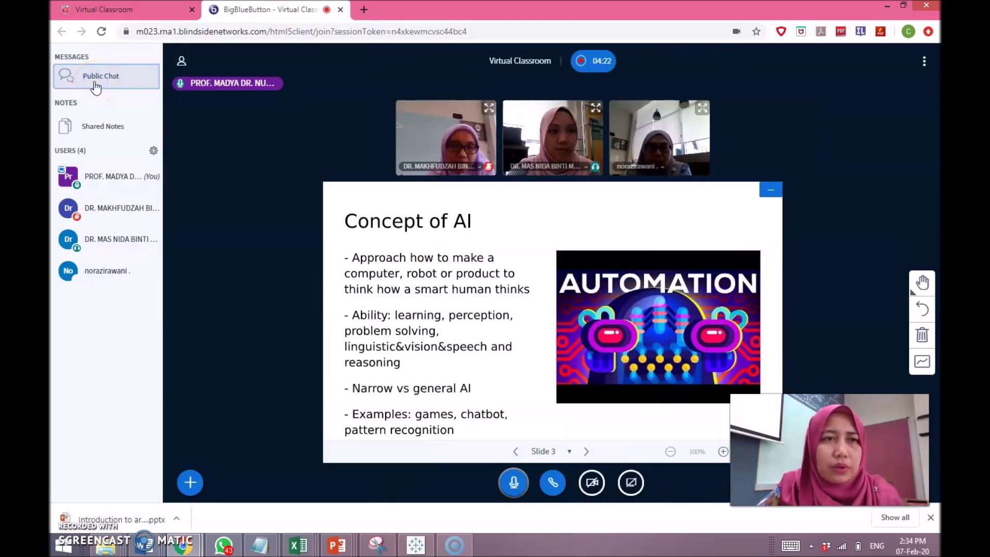
- Close the public chat, open Shared Notes and write 'Ability of AI application'
{"action": "left_click", "coordinate": [88, 133]}
{"action": "left_click", "coordinate": [160, 109]}
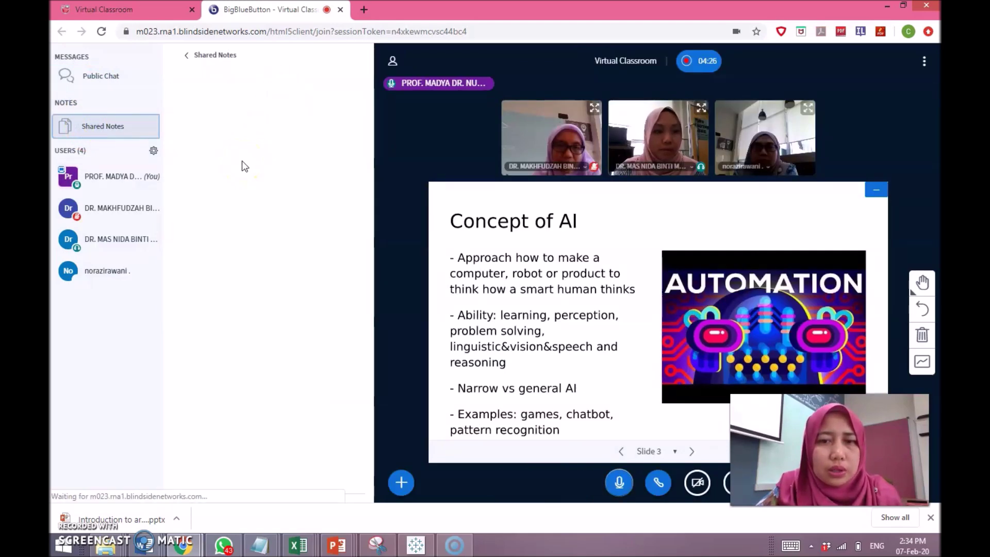
{"action": "left_click", "coordinate": [264, 155]}
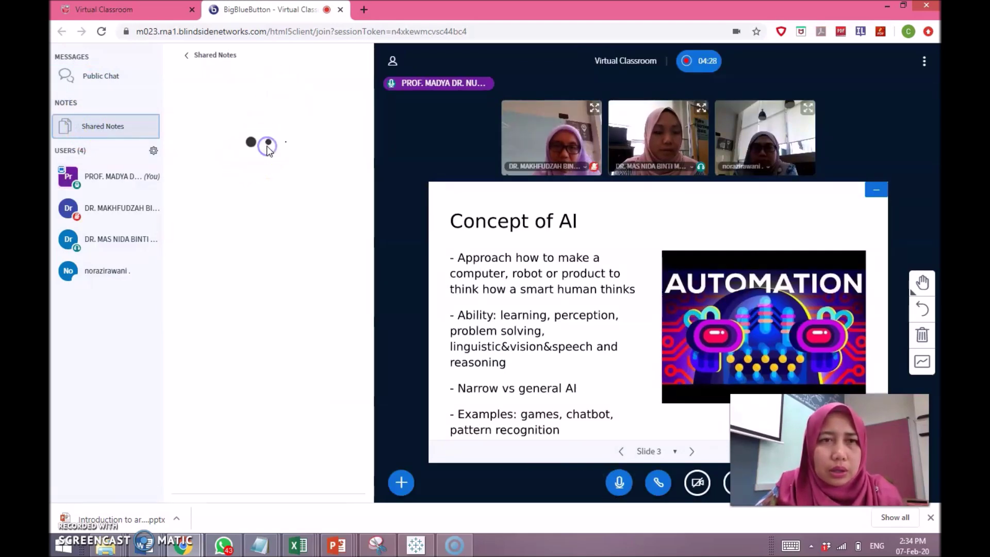
{"action": "left_click", "coordinate": [257, 186]}
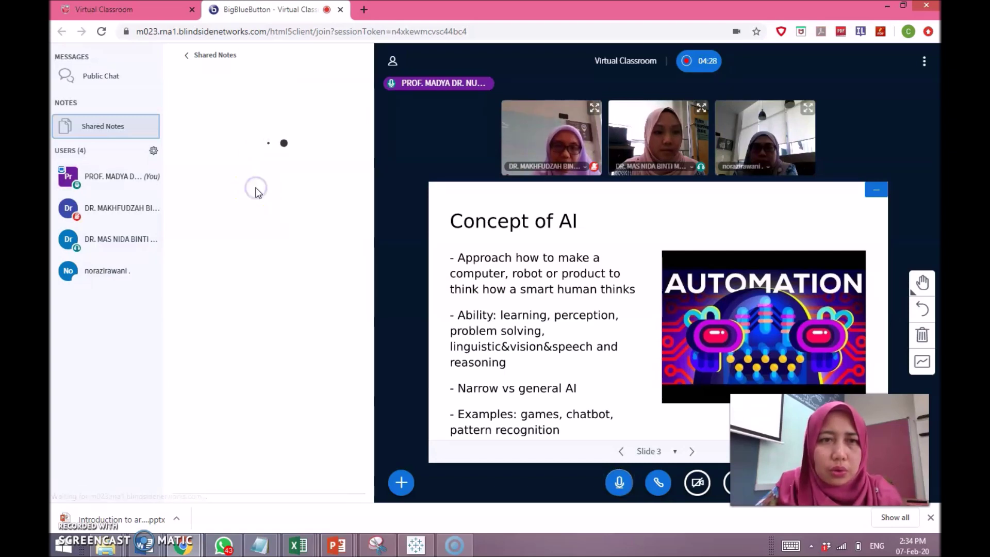
{"action": "left_click", "coordinate": [283, 154]}
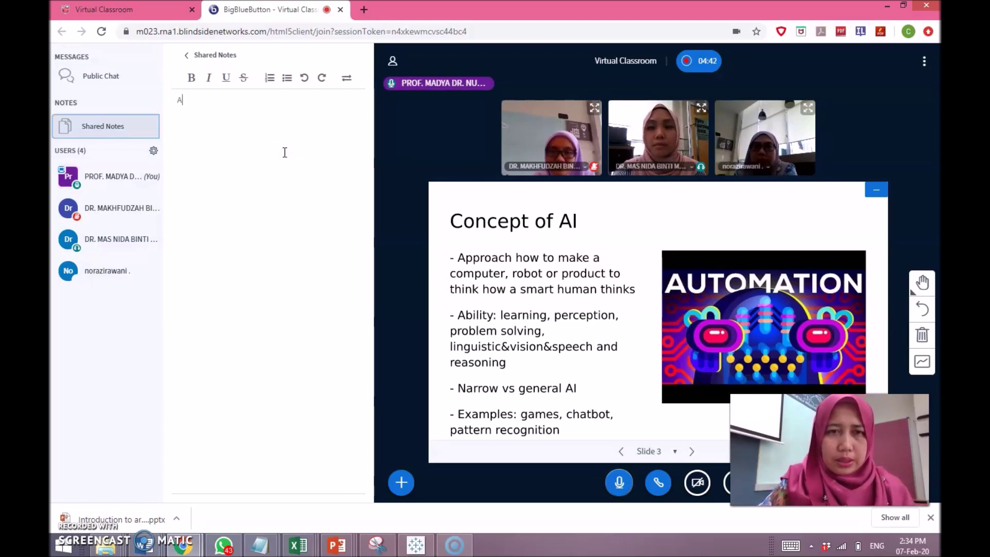
{"action": "type", "text": "bility o"}
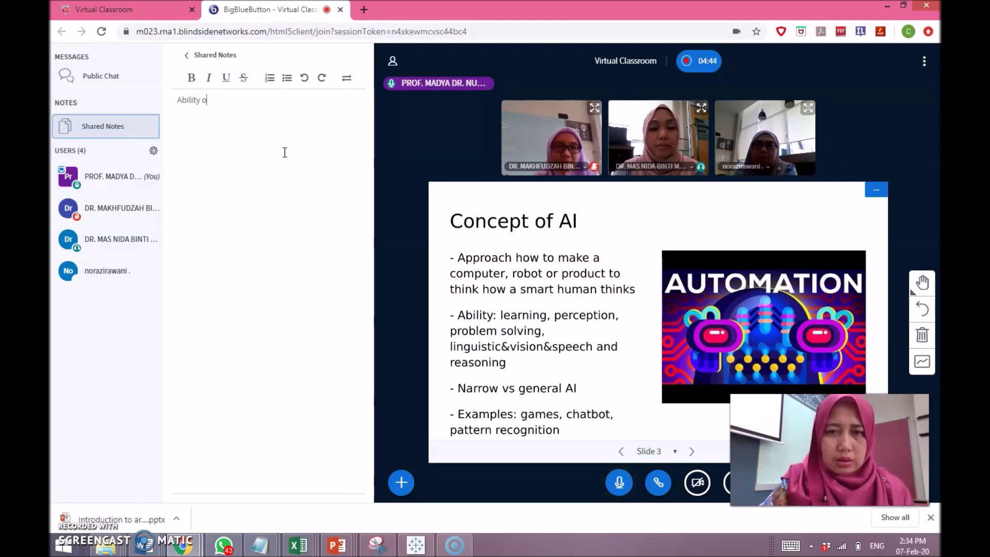
{"action": "type", "text": "f AI a"}
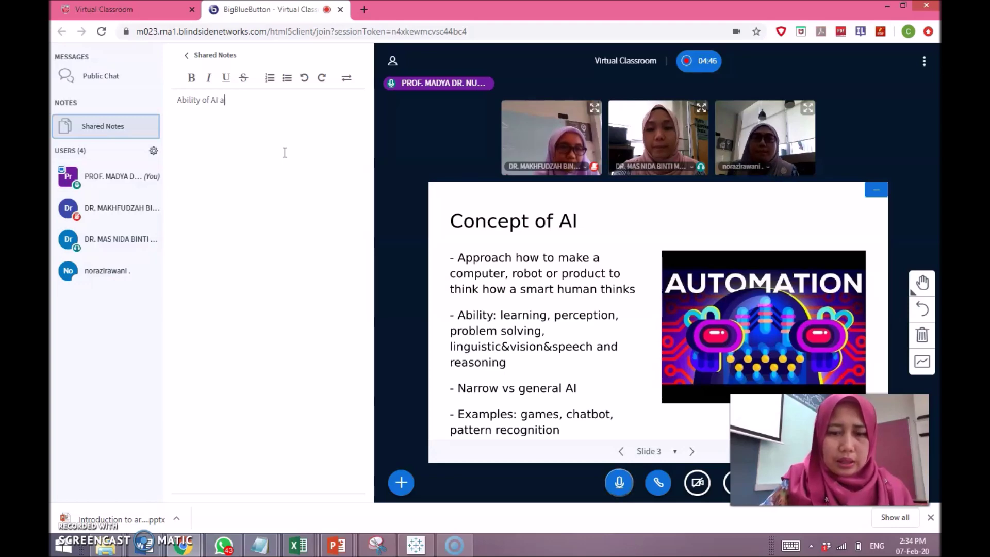
{"action": "type", "text": "pplication"}
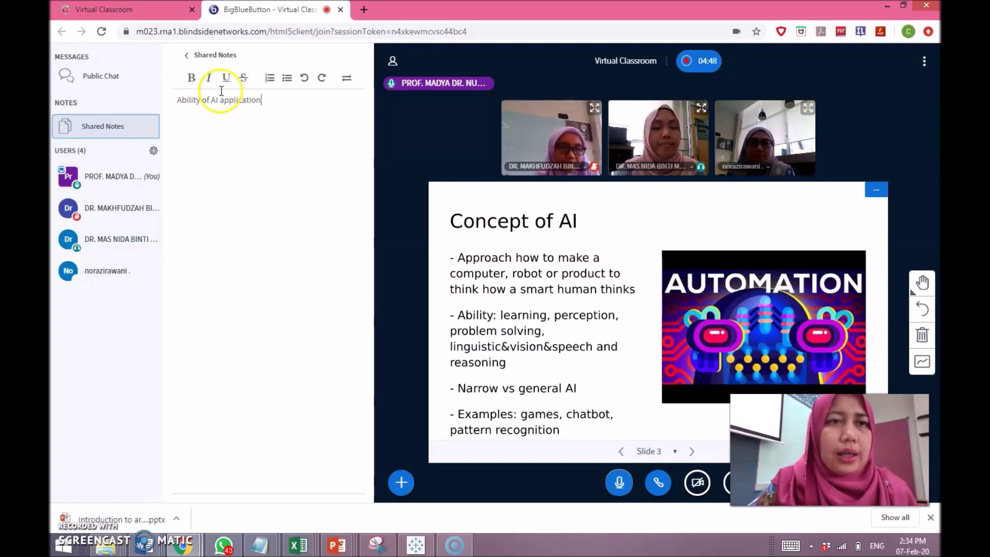
- Close the shared notes panel so the Concept of AI slide fills the view
{"action": "left_click", "coordinate": [189, 57]}
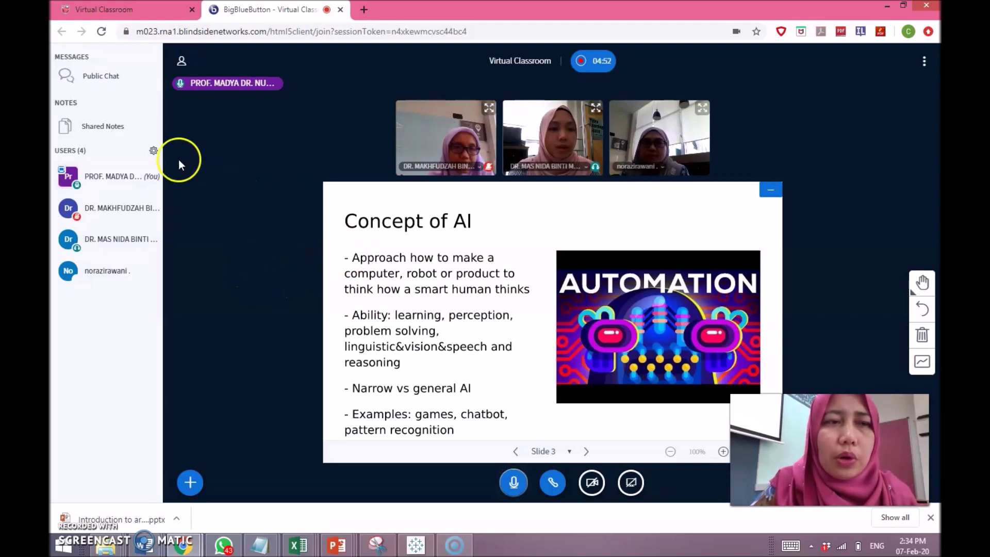
{"action": "left_click", "coordinate": [223, 122]}
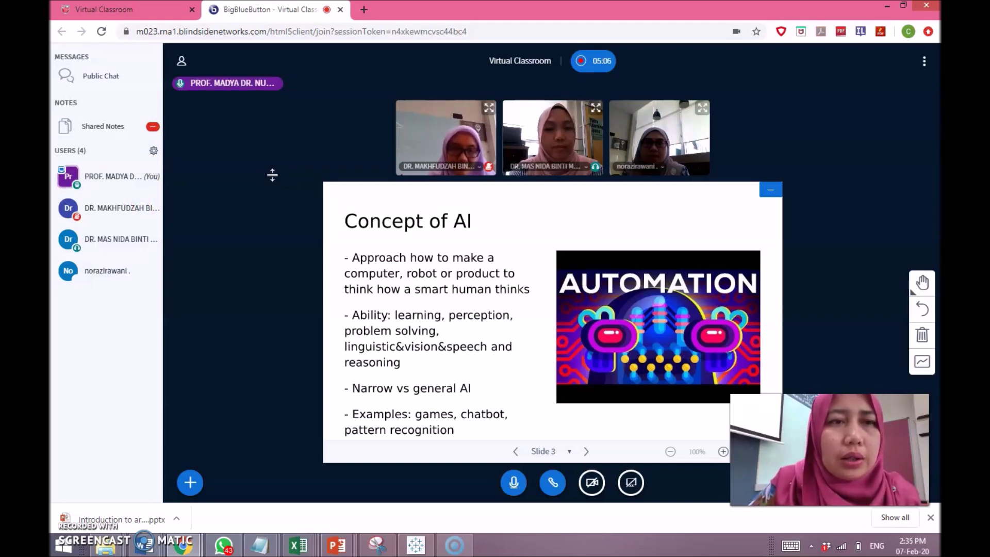
{"action": "left_click", "coordinate": [125, 181]}
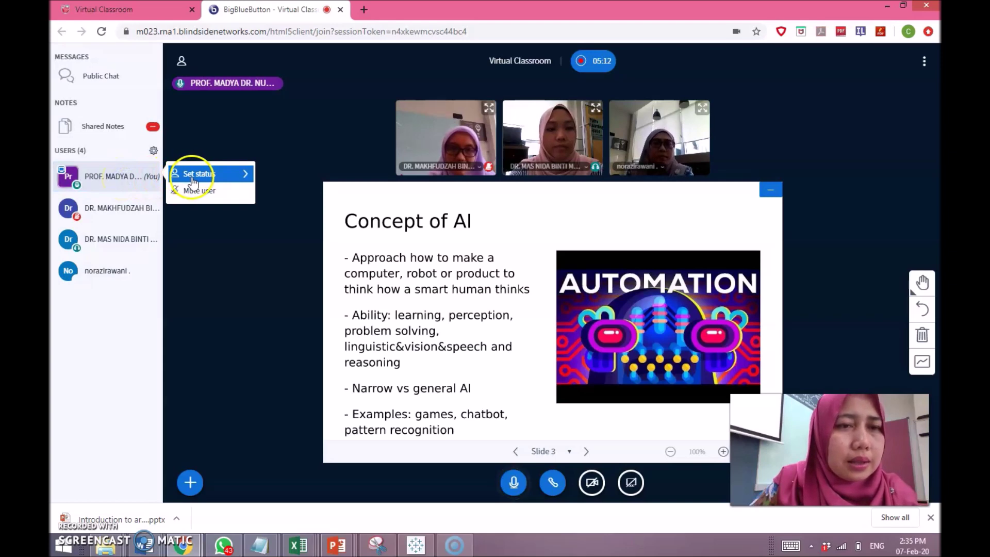
- Review the Set status choices from your user menu and close them without picking one
{"action": "left_click", "coordinate": [216, 174]}
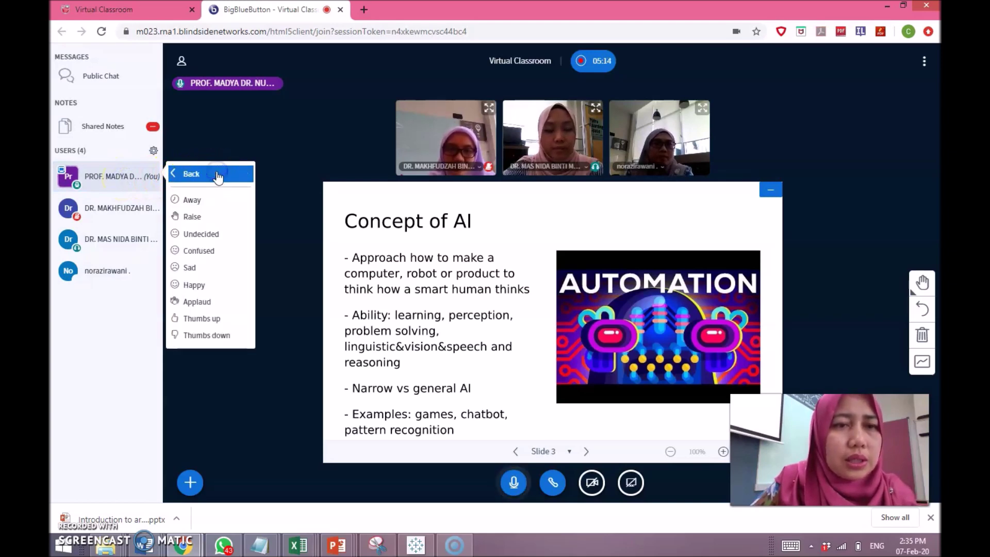
{"action": "left_click", "coordinate": [289, 119]}
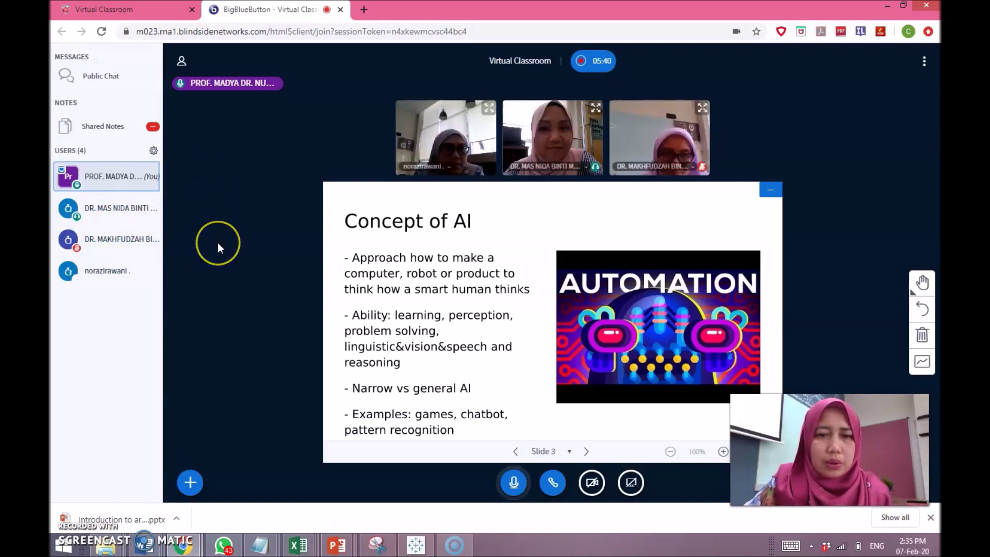
- Create two randomly assigned breakout rooms with a Duration of 1 minute
{"action": "left_click", "coordinate": [154, 152]}
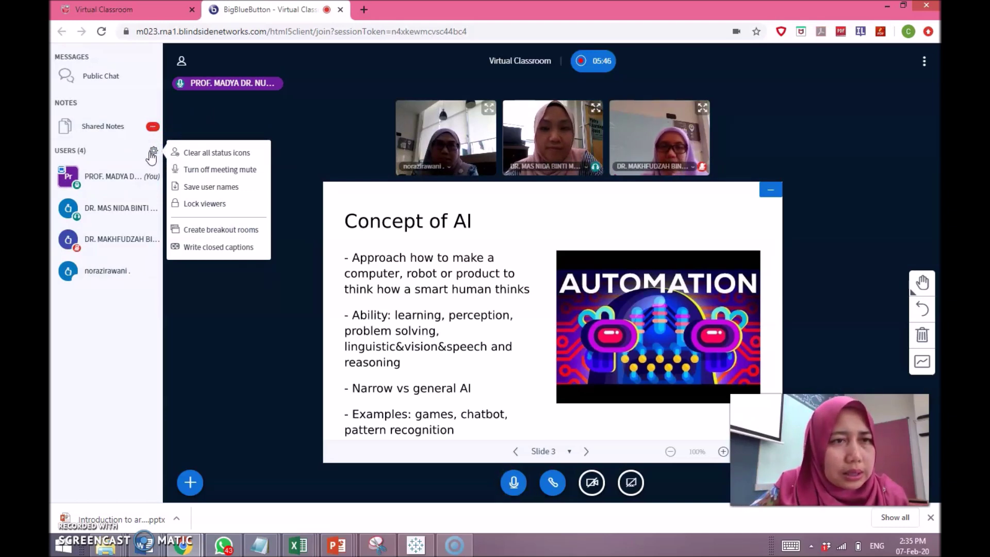
{"action": "left_click", "coordinate": [222, 238]}
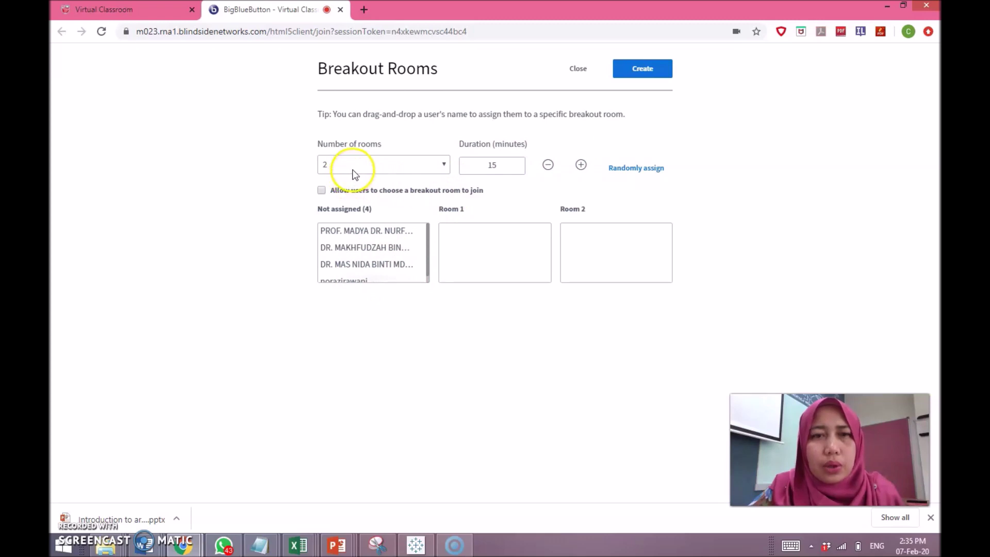
{"action": "left_click", "coordinate": [646, 171]}
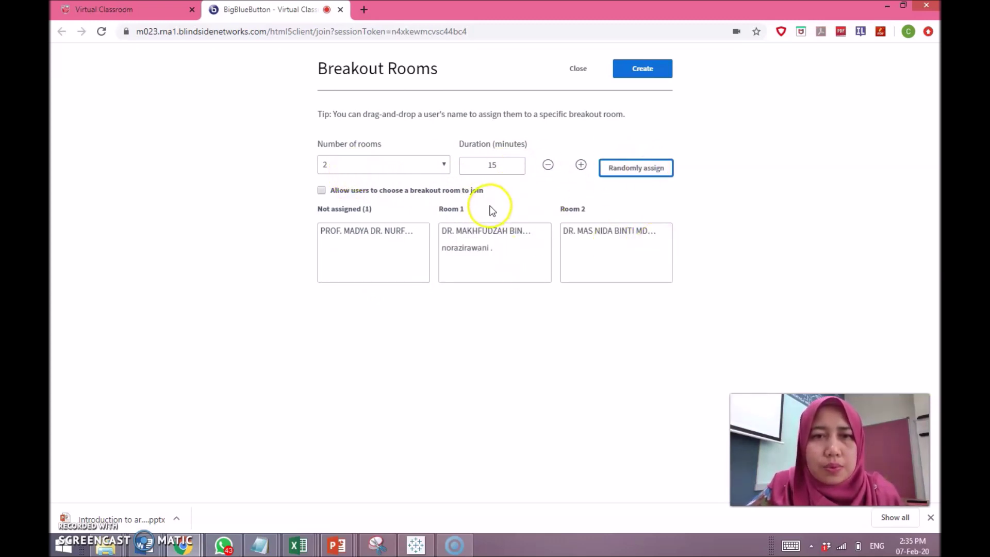
{"action": "double_click", "coordinate": [493, 167]}
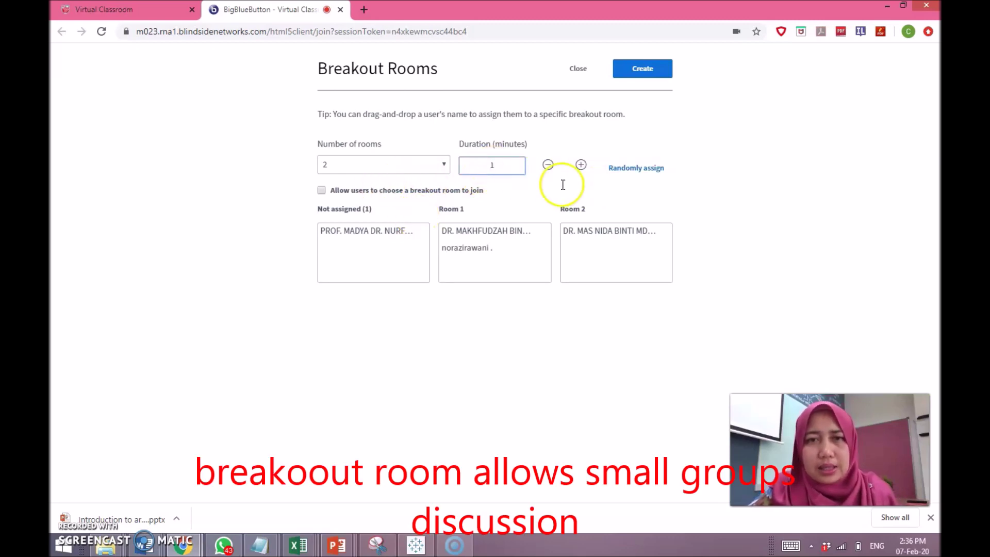
{"action": "left_click", "coordinate": [648, 71]}
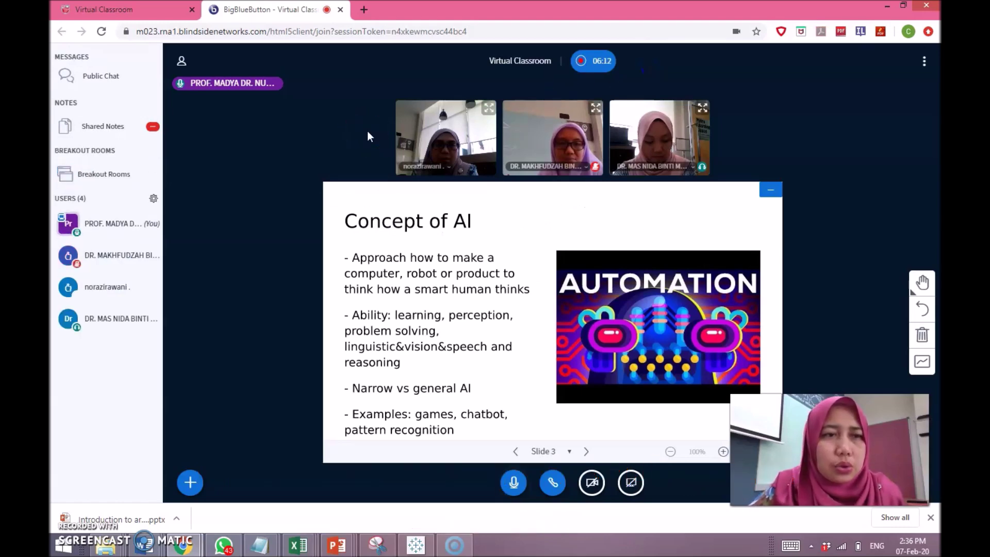
- Join Room 1 and Room 2 from the Breakout Rooms panel, then switch to the '1 - BigBlueButton' tab
{"action": "left_click", "coordinate": [119, 175]}
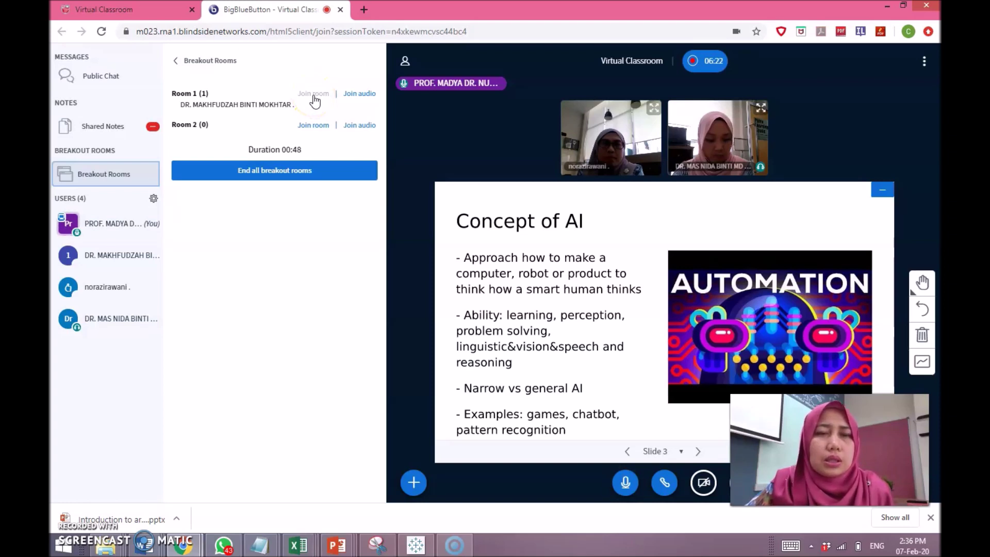
{"action": "left_click", "coordinate": [313, 95]}
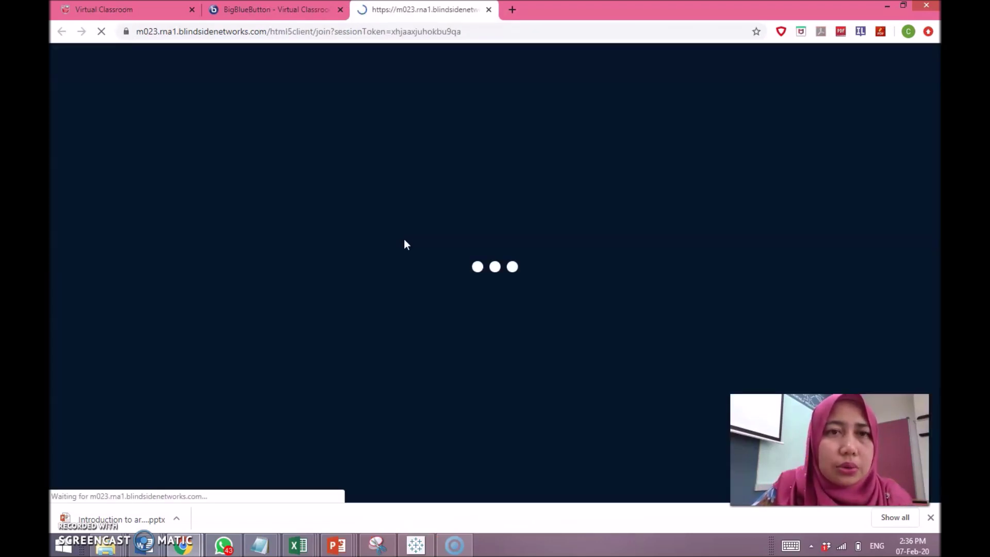
{"action": "left_click", "coordinate": [290, 86]}
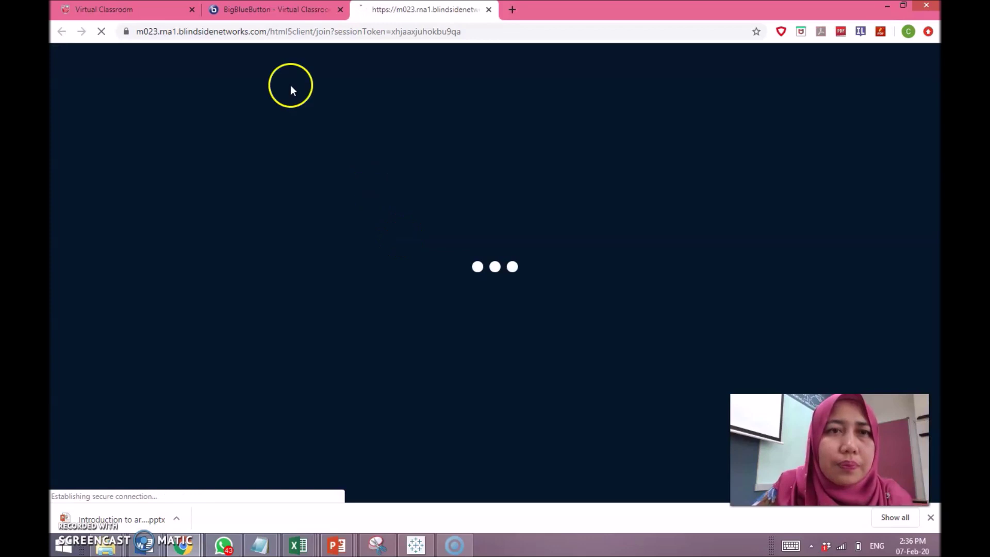
{"action": "left_click", "coordinate": [262, 14]}
{"action": "left_click", "coordinate": [353, 129]}
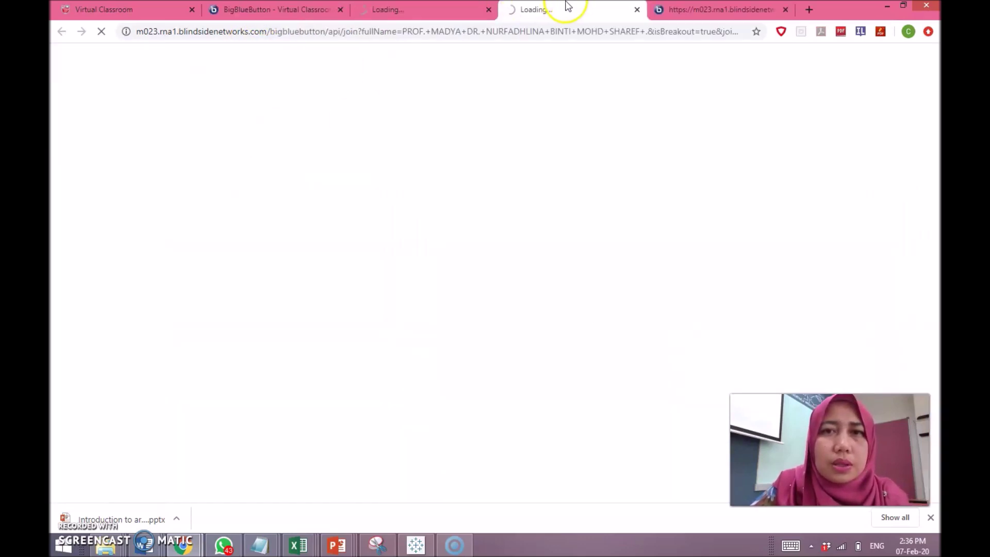
{"action": "left_click", "coordinate": [436, 7]}
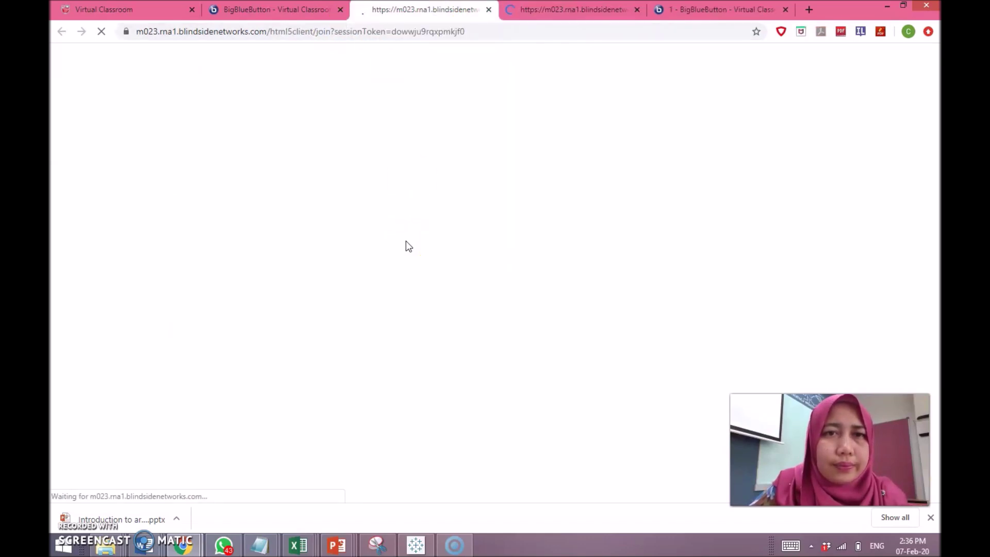
{"action": "left_click", "coordinate": [559, 7]}
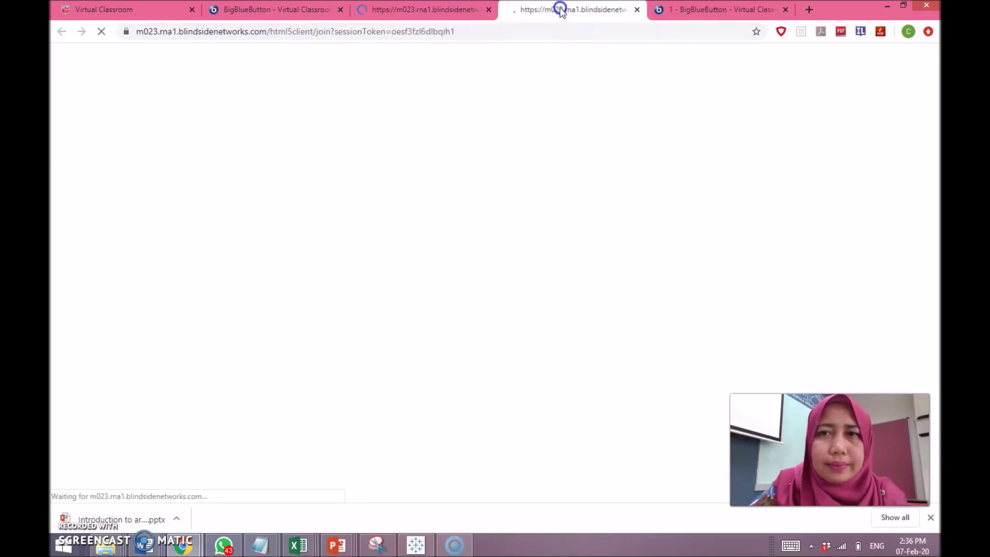
{"action": "left_click", "coordinate": [703, 11]}
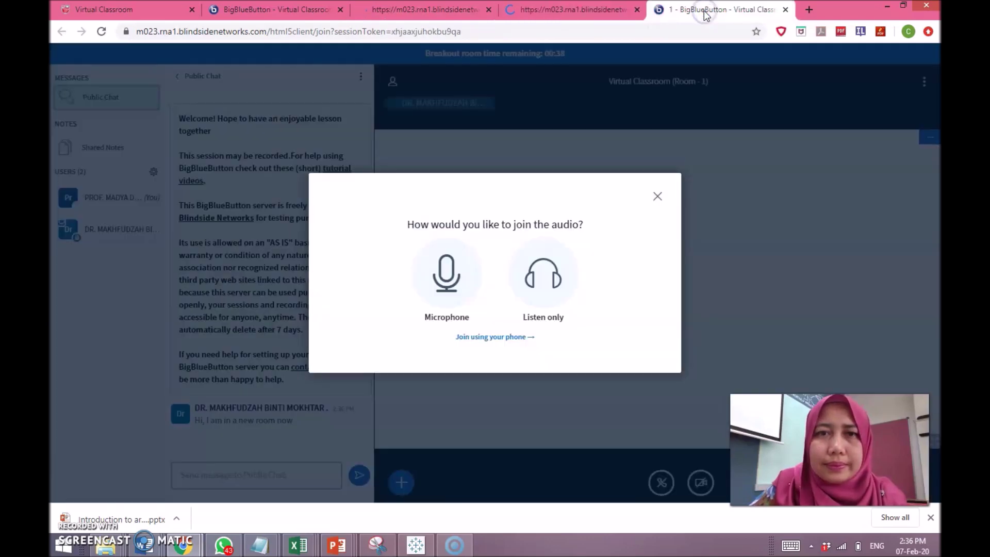
- Join the Room 1 breakout audio by microphone, skipping the echo test
{"action": "left_click", "coordinate": [434, 287]}
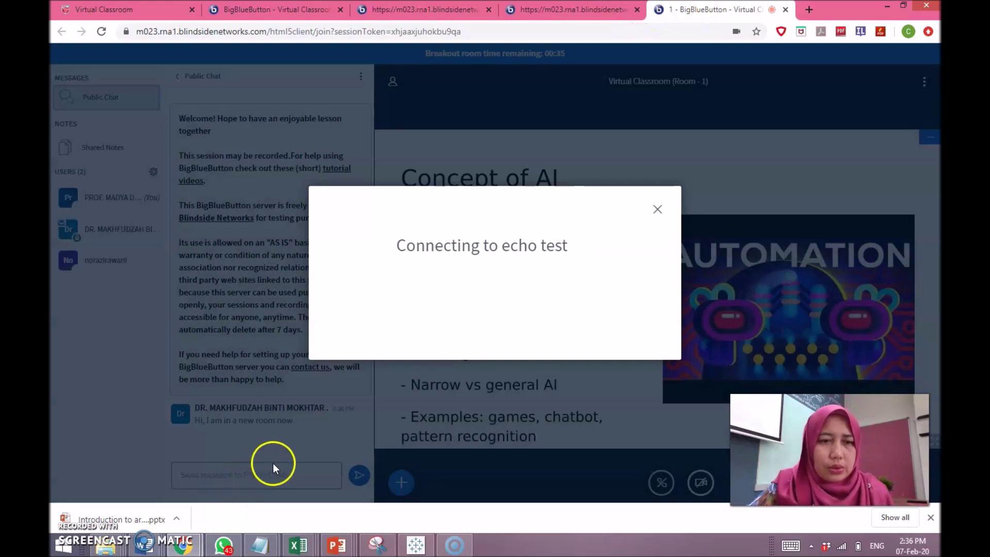
{"action": "left_click", "coordinate": [655, 209]}
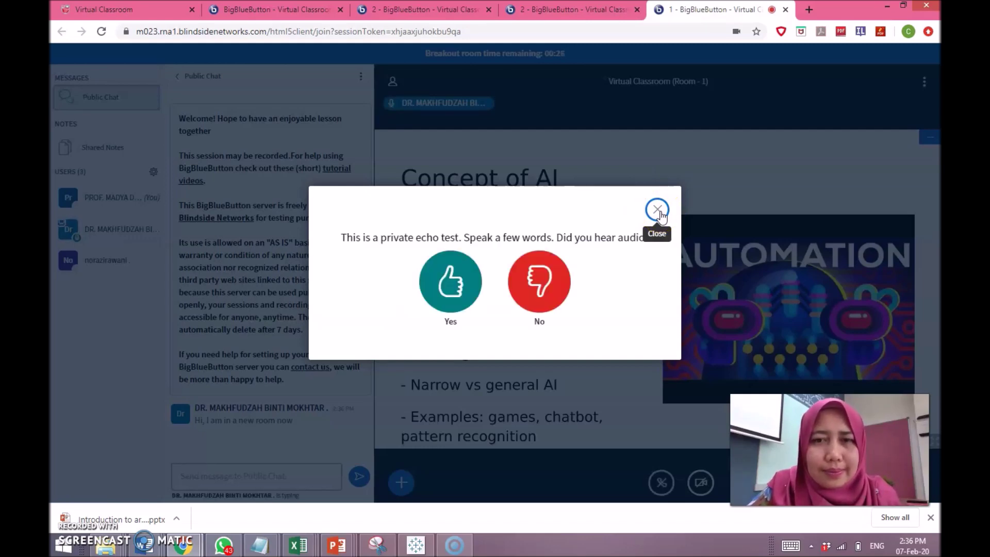
{"action": "left_click", "coordinate": [658, 210]}
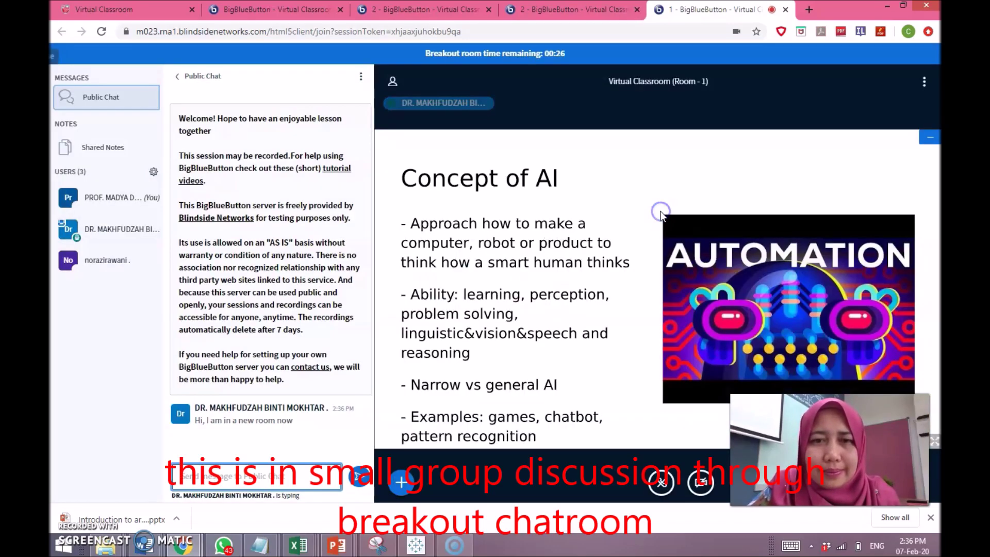
- Start a breakout chat message, mute the speaking participant, and open the second participant's actions
{"action": "left_click", "coordinate": [263, 476]}
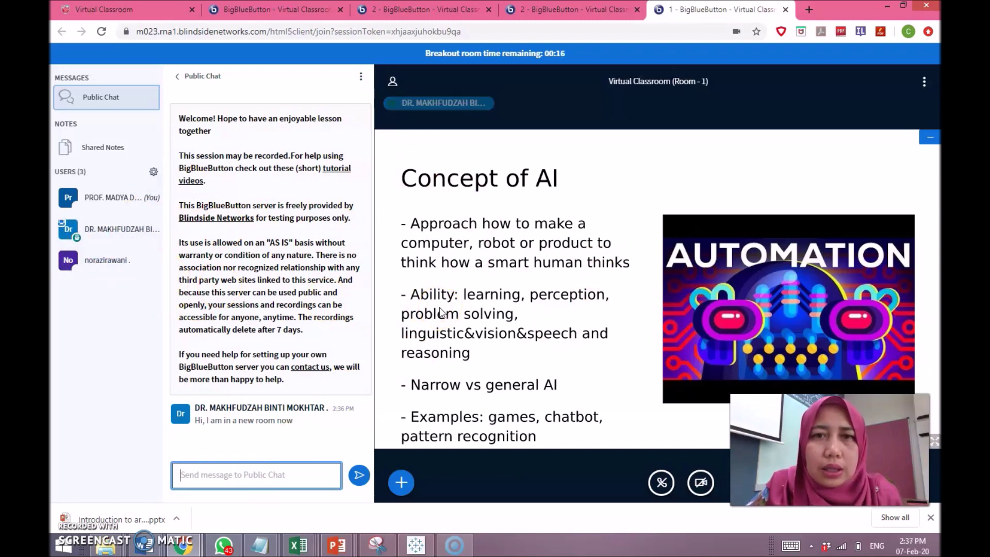
{"action": "left_click", "coordinate": [444, 105]}
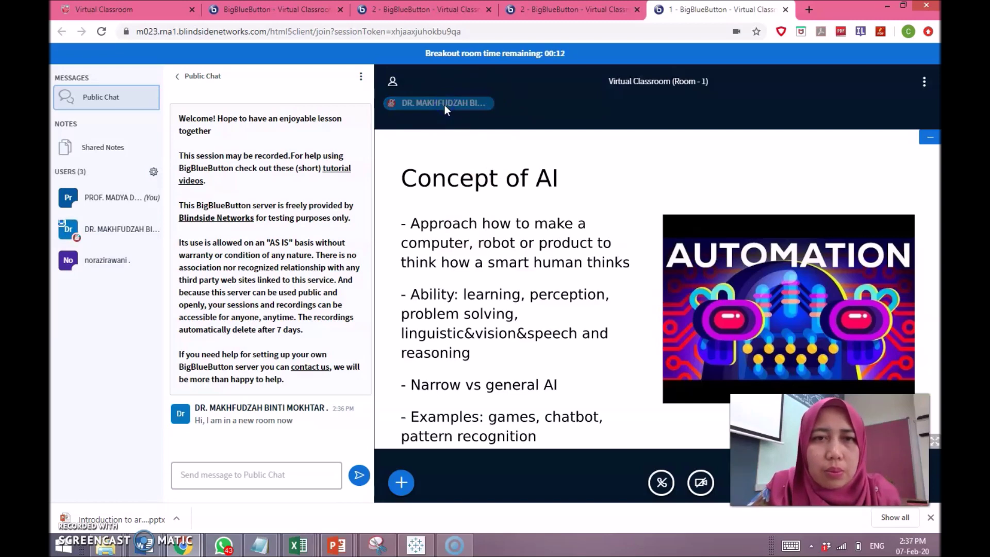
{"action": "left_click", "coordinate": [404, 103]}
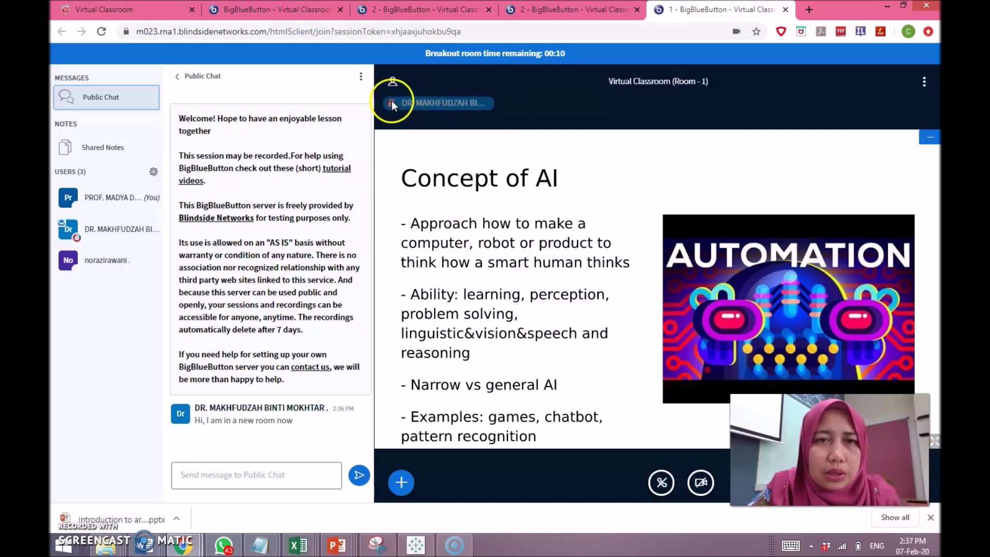
{"action": "left_click", "coordinate": [128, 231]}
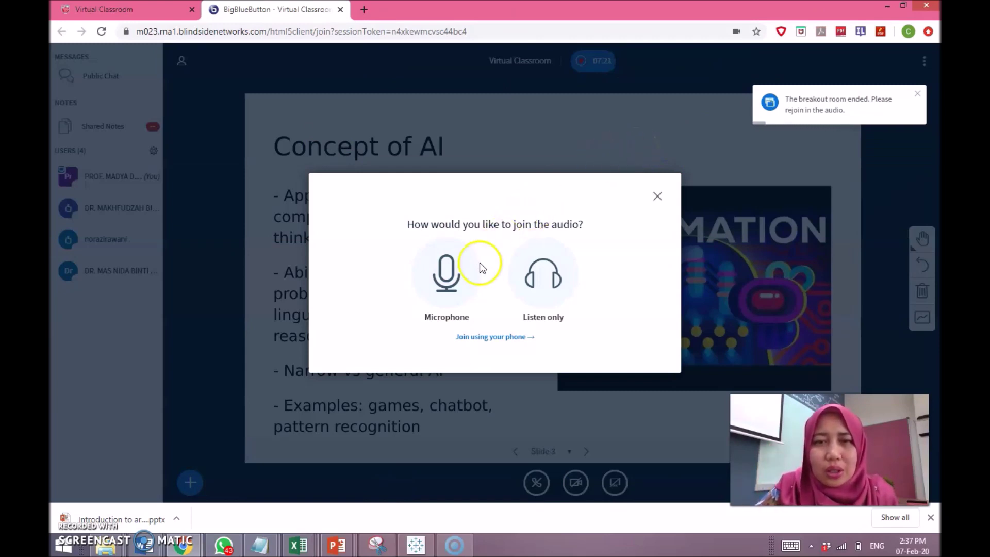
- Rejoin the main room audio by microphone, confirm the echo test, and collapse the side panel
{"action": "left_click", "coordinate": [452, 273]}
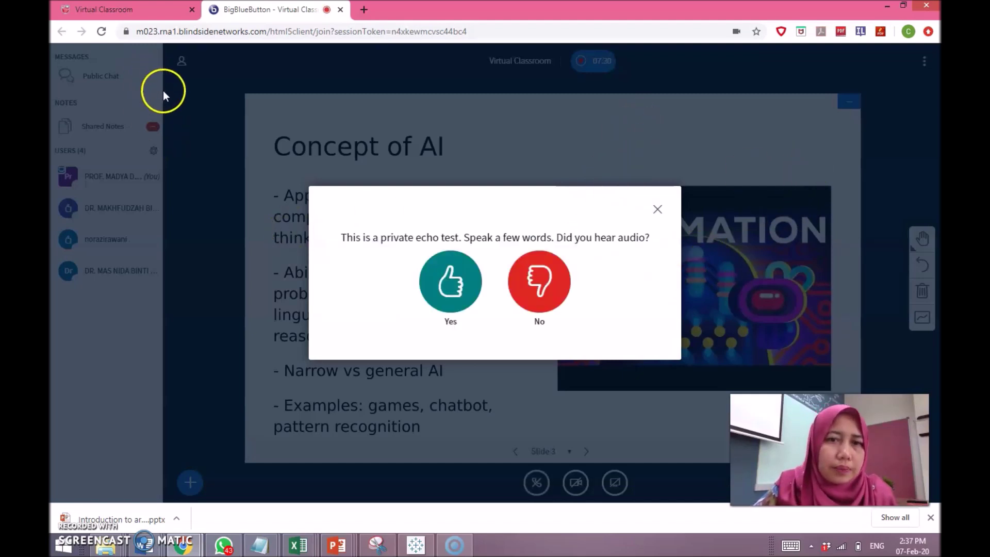
{"action": "left_click", "coordinate": [449, 278]}
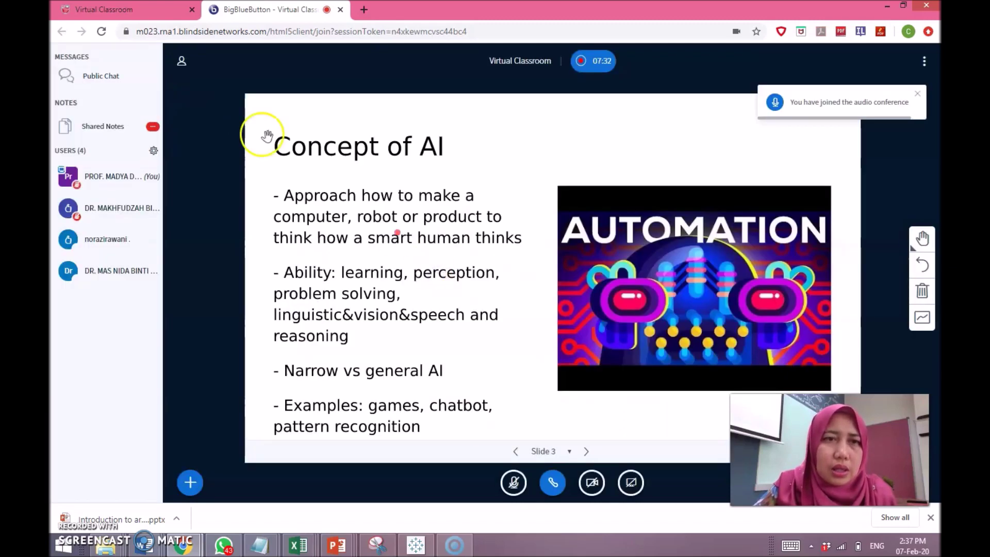
{"action": "left_click", "coordinate": [175, 59]}
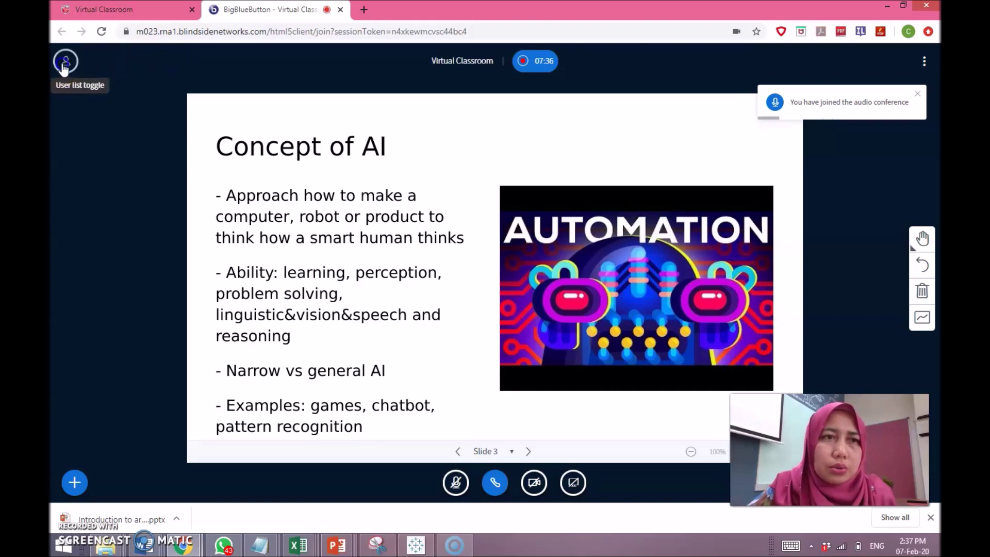
- Reopen the side panel and save the Public Chat transcript as a text file
{"action": "left_click", "coordinate": [65, 63]}
{"action": "left_click", "coordinate": [125, 84]}
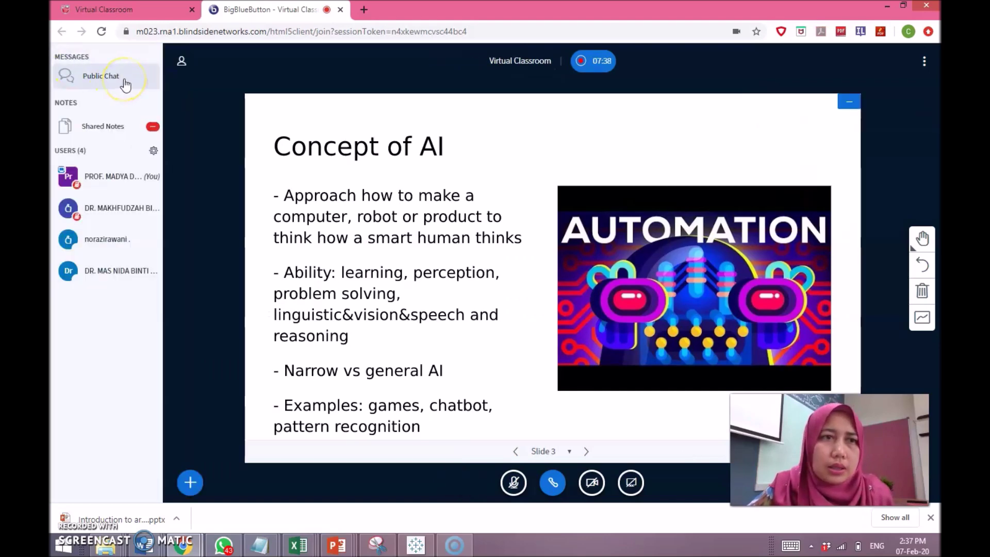
{"action": "left_click", "coordinate": [125, 84]}
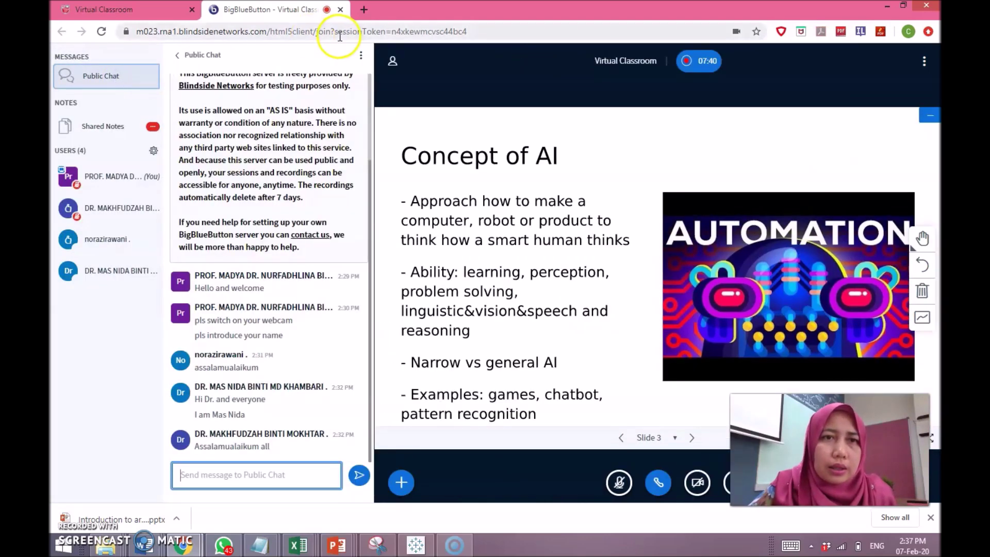
{"action": "left_click", "coordinate": [362, 56]}
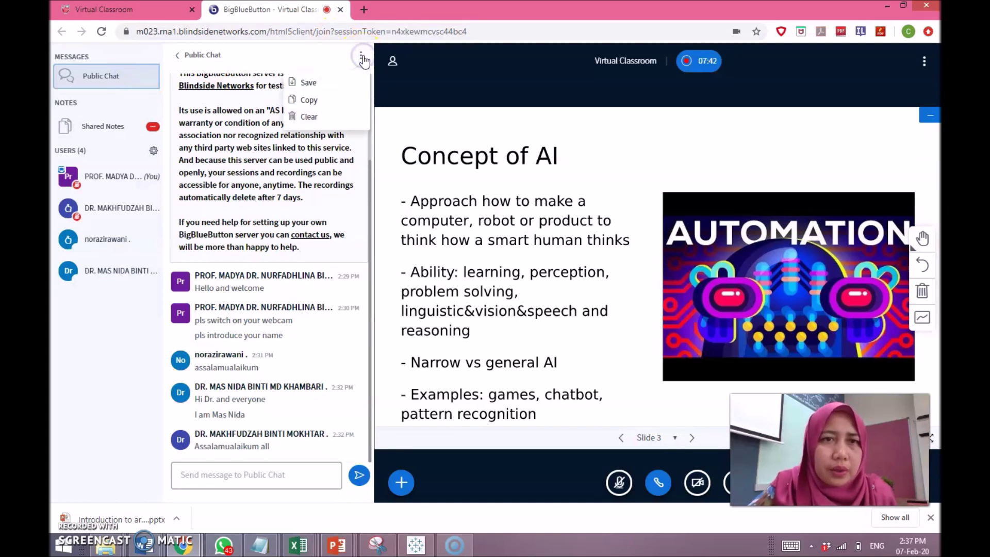
{"action": "left_click", "coordinate": [338, 84]}
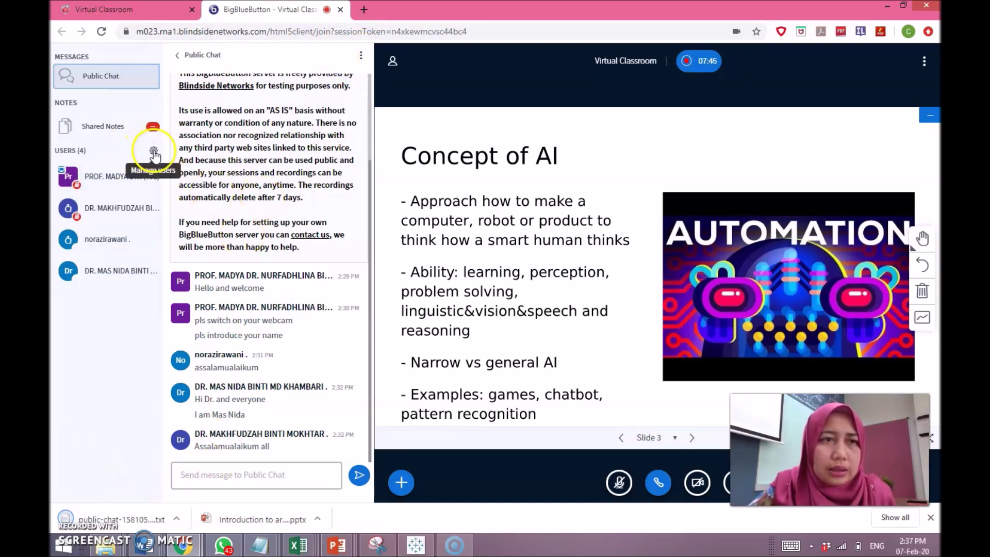
- Save the participants' user names list from the Manage users menu
{"action": "left_click", "coordinate": [155, 151]}
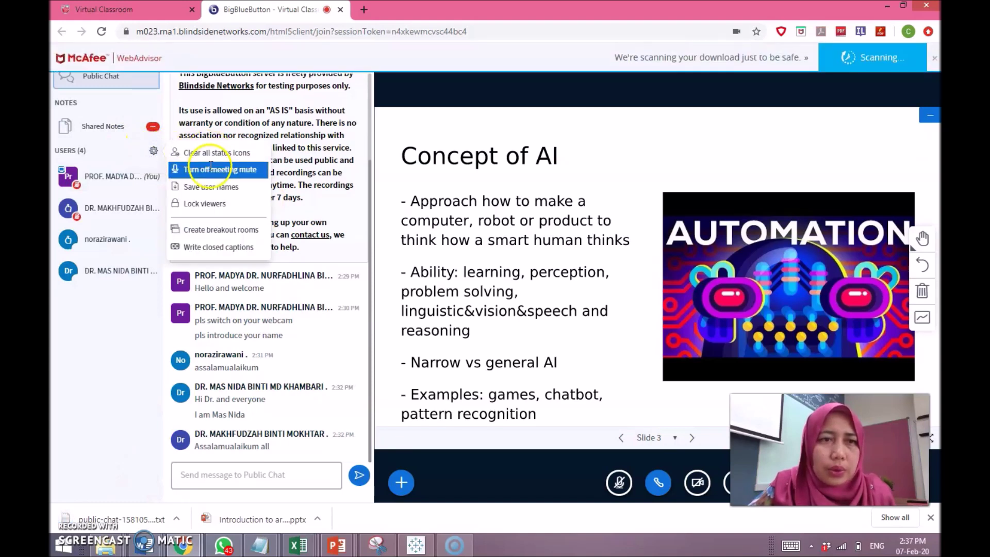
{"action": "left_click", "coordinate": [213, 187]}
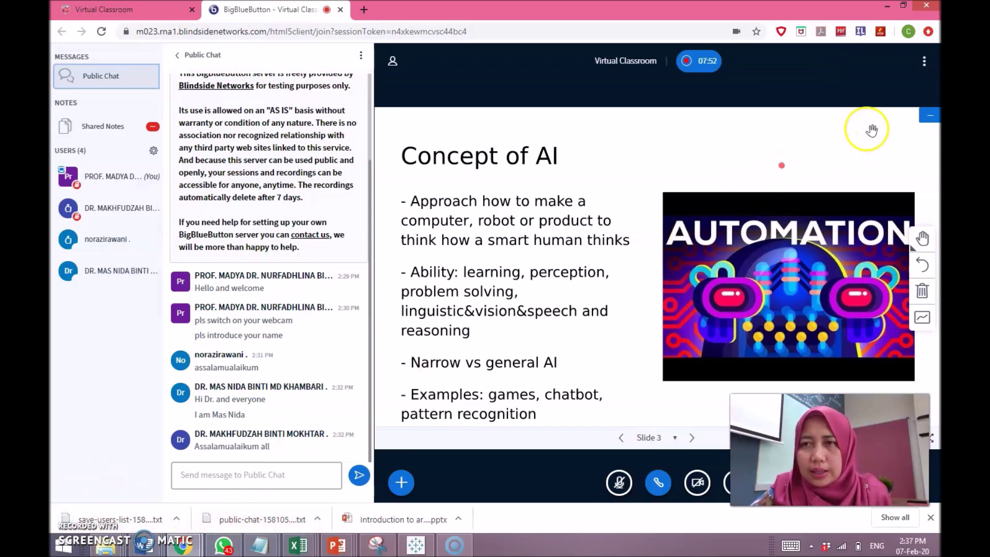
{"action": "left_click", "coordinate": [932, 70]}
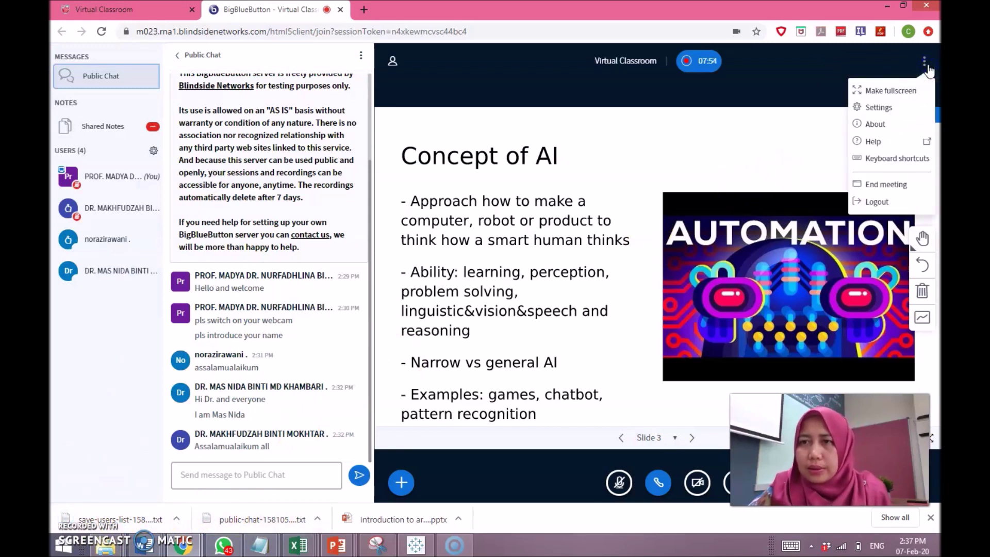
- Switch Audio Alerts for Chat to ON in the Settings and save the change
{"action": "left_click", "coordinate": [898, 107]}
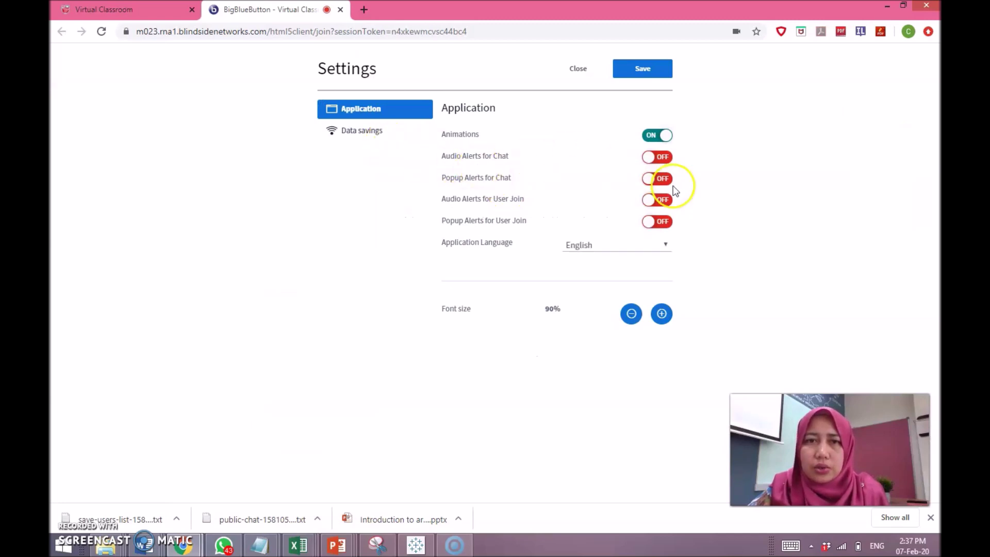
{"action": "left_click", "coordinate": [664, 159]}
{"action": "left_click", "coordinate": [651, 84]}
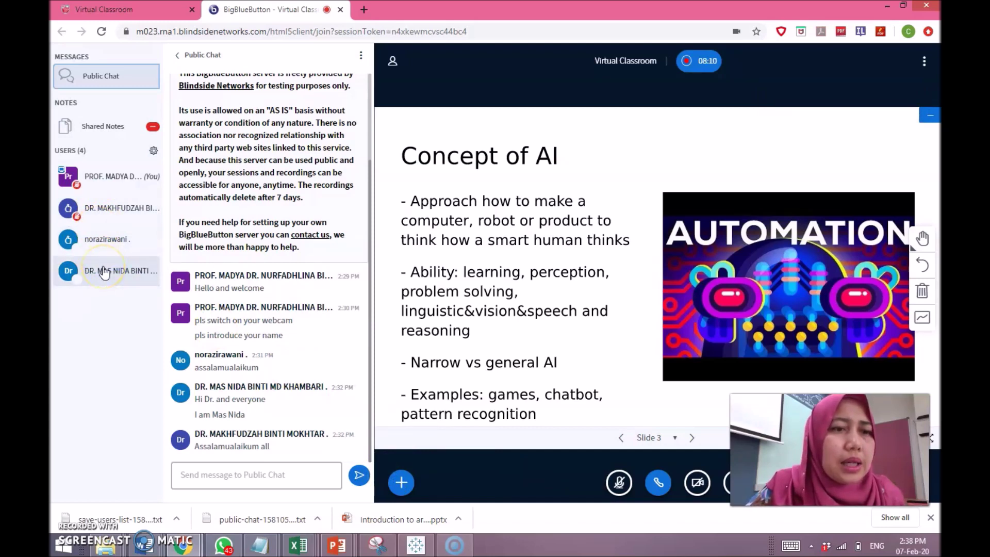
- Privately send the last participant 'use the slide from the past task', then close that chat
{"action": "left_click", "coordinate": [104, 283]}
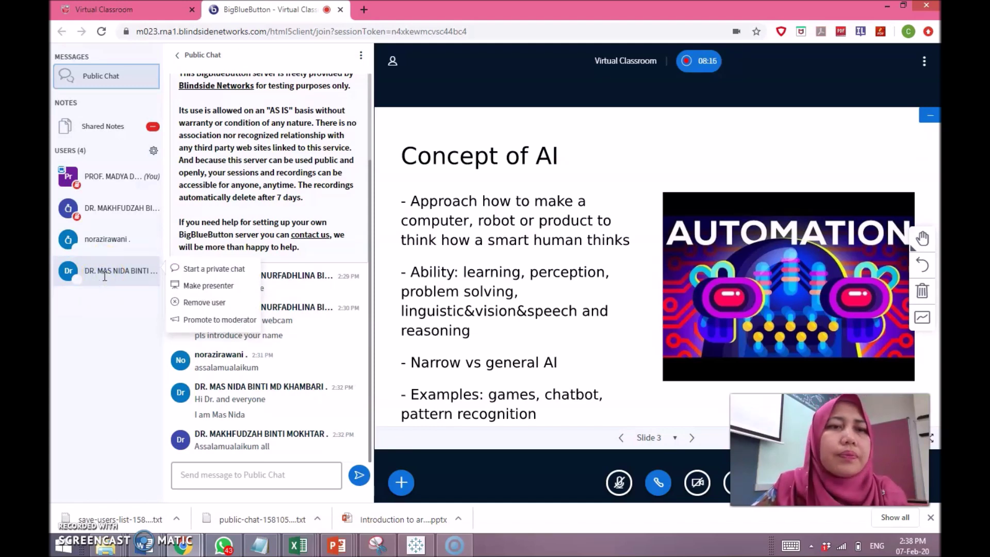
{"action": "left_click", "coordinate": [185, 269]}
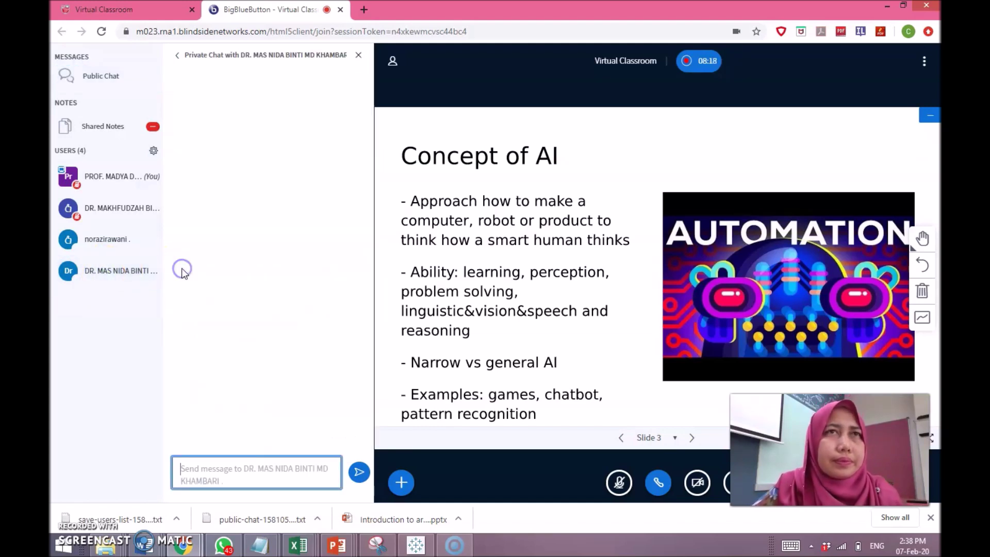
{"action": "type", "text": "use the slide from t"}
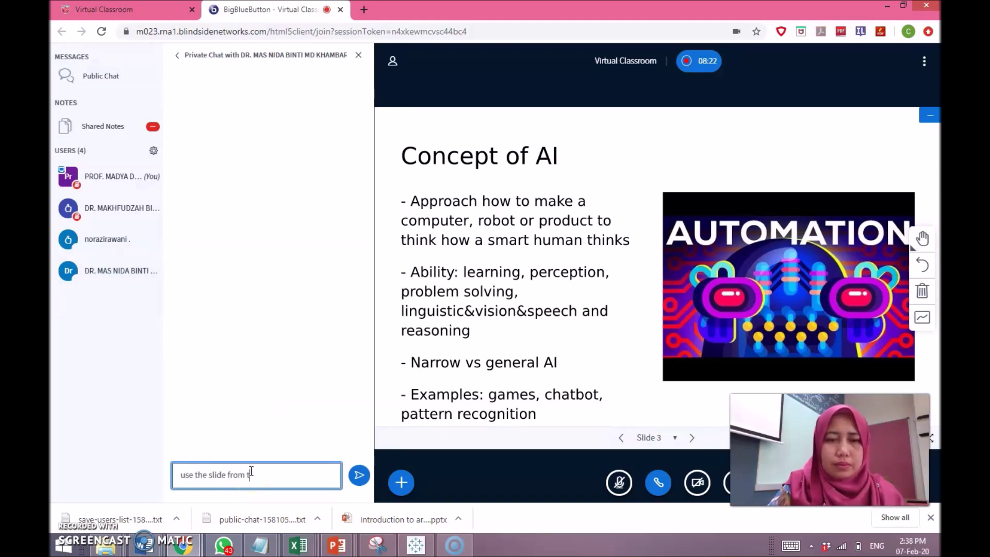
{"action": "type", "text": "he past task"}
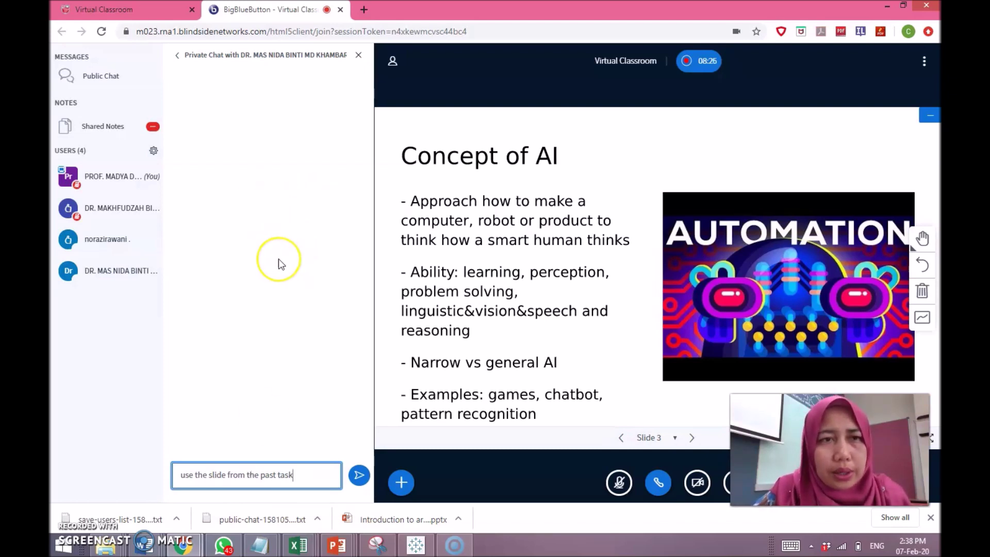
{"action": "key", "text": "Return"}
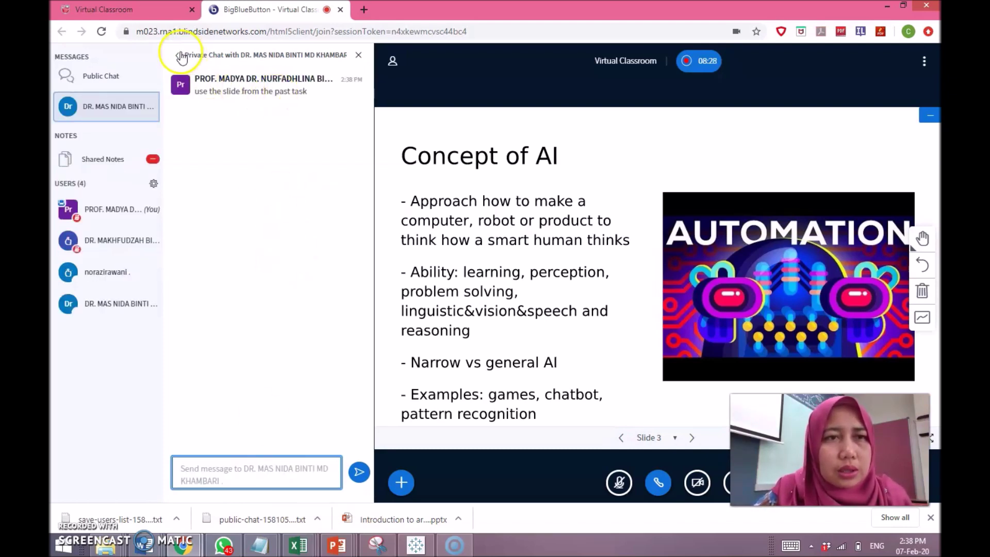
{"action": "left_click", "coordinate": [358, 55]}
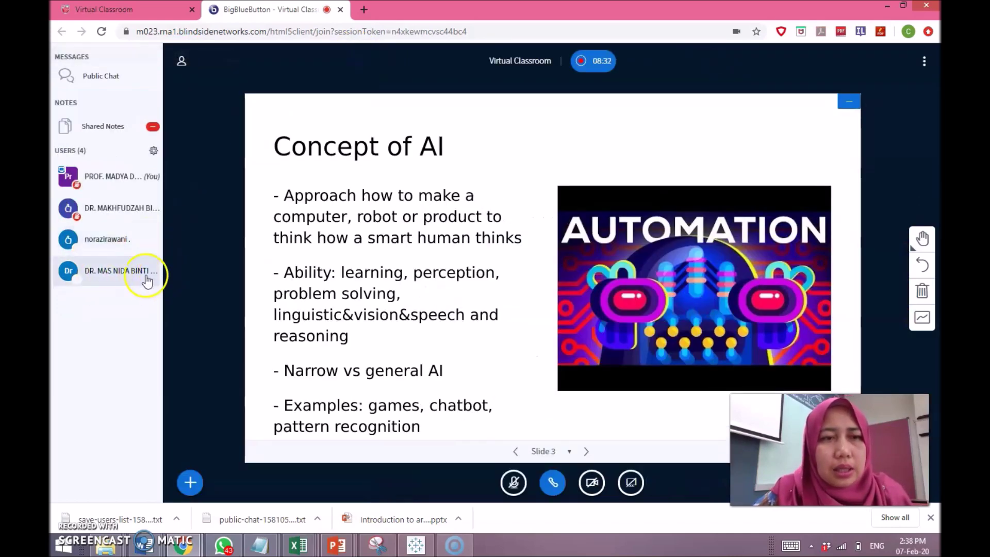
- Give the presenter role to the last participant in the user list and review the list
{"action": "left_click", "coordinate": [135, 272]}
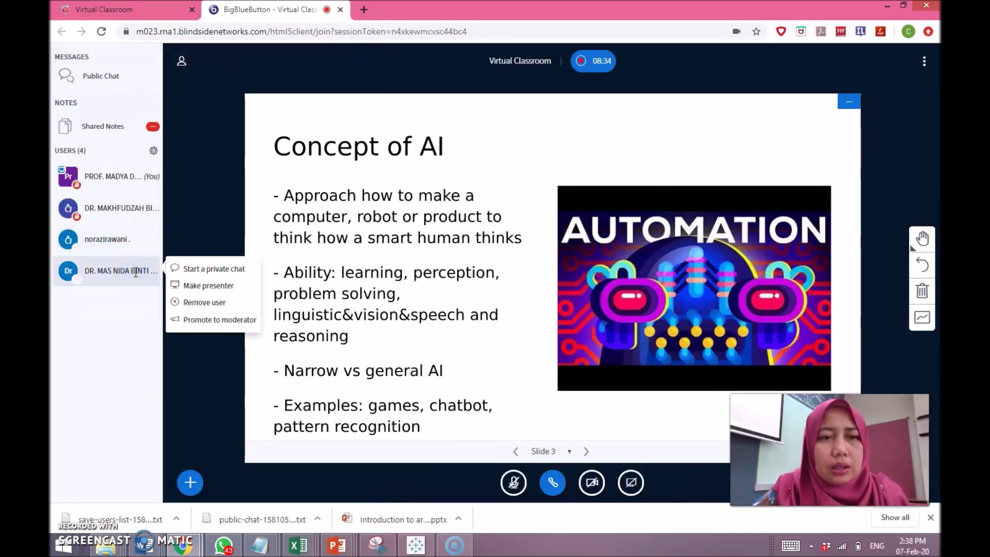
{"action": "left_click", "coordinate": [192, 285]}
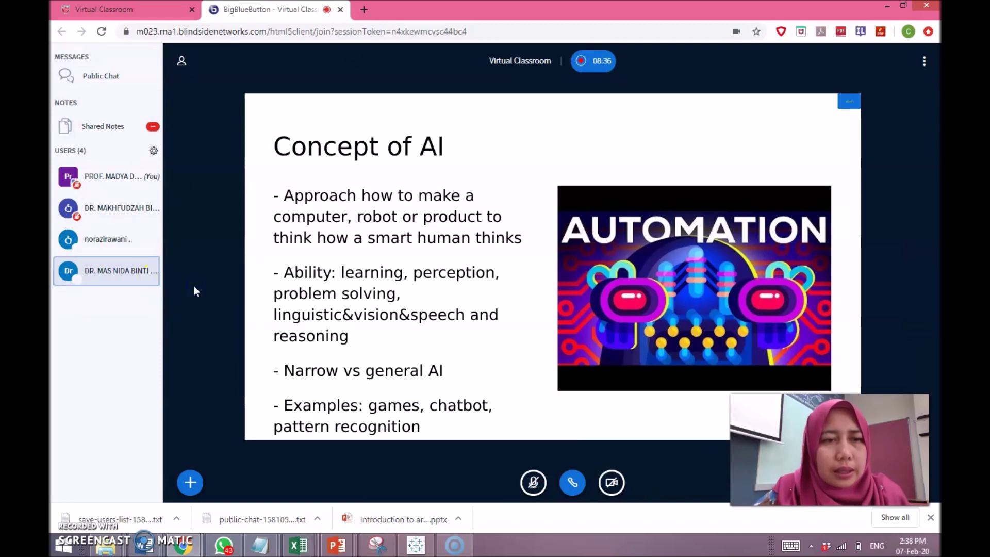
{"action": "left_click", "coordinate": [123, 283]}
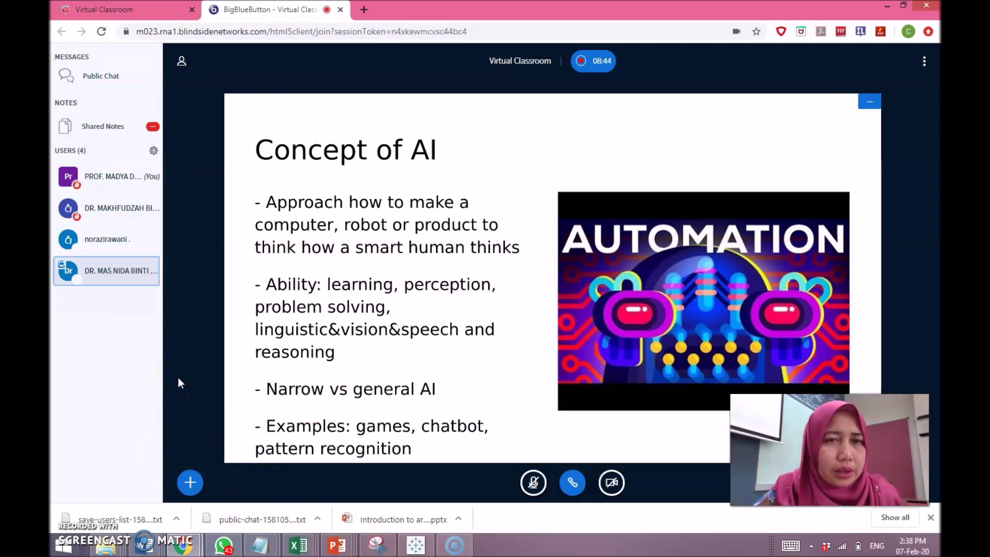
{"action": "left_click", "coordinate": [135, 278]}
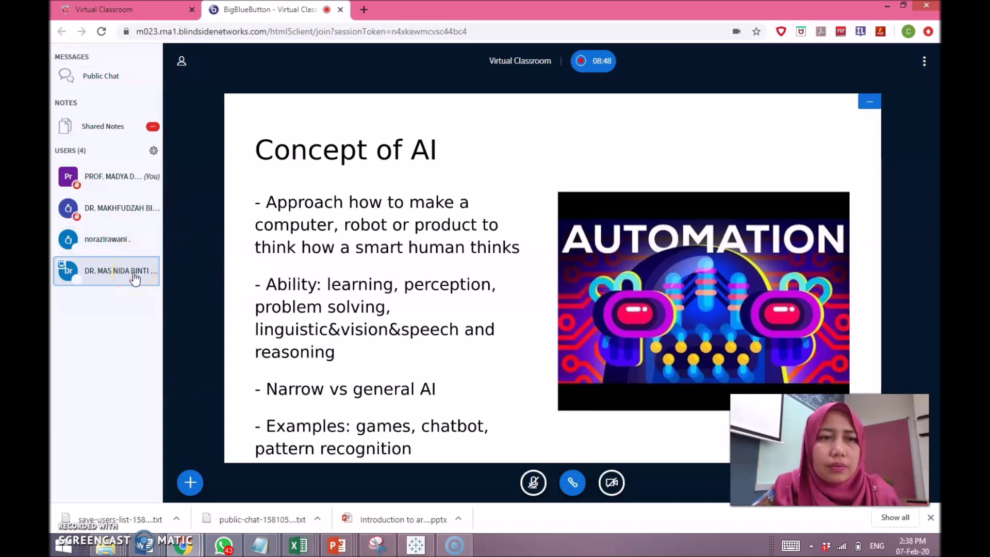
{"action": "left_click", "coordinate": [64, 273]}
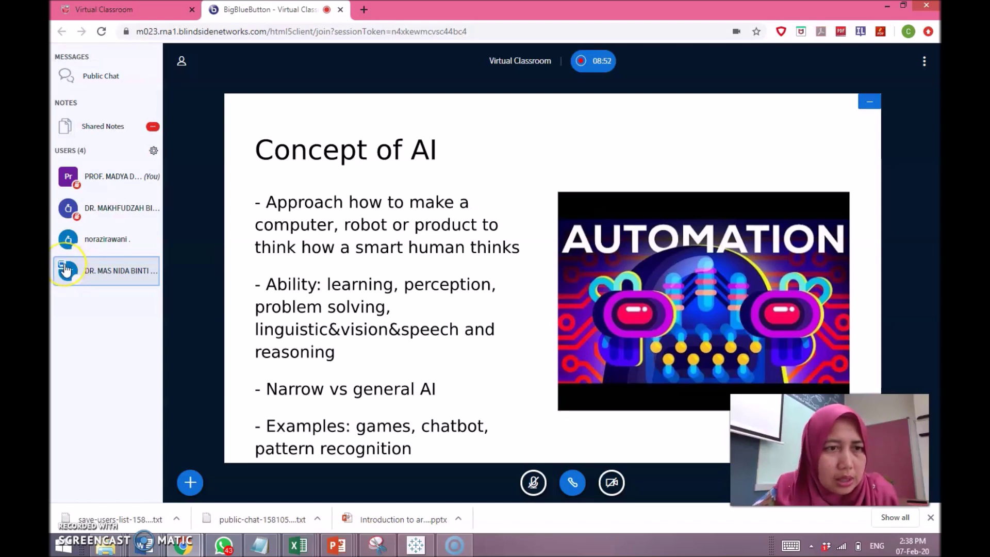
{"action": "left_click", "coordinate": [123, 276]}
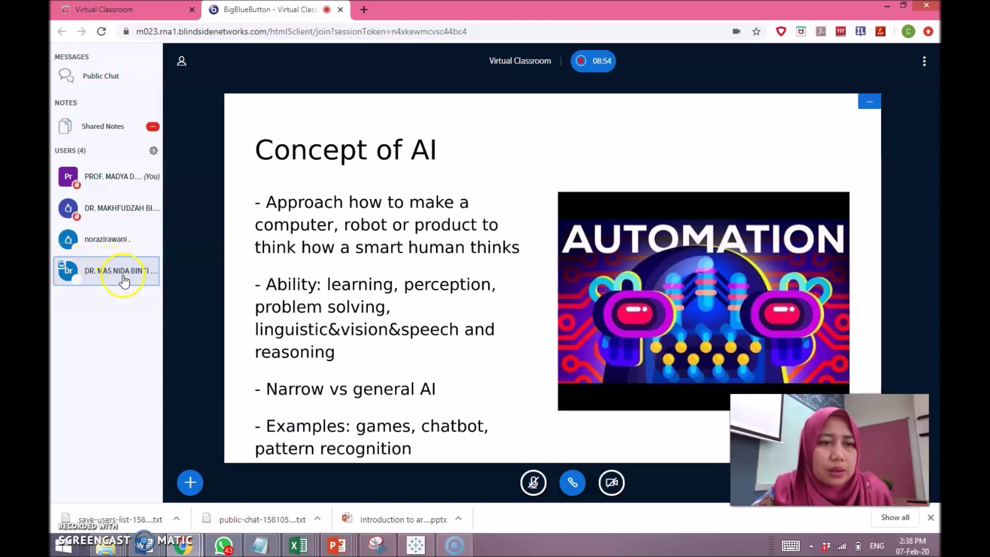